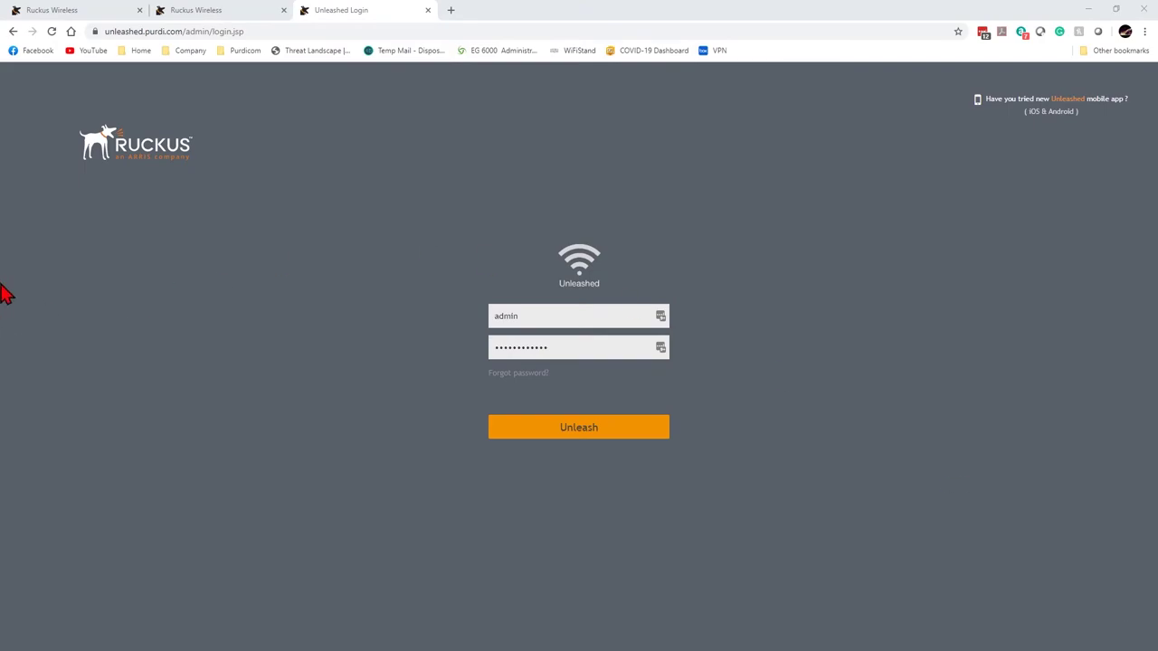
Log in to the SmartZone 100 controller with the prefilled admin credentials and dismiss the Google Maps error
click(34, 13)
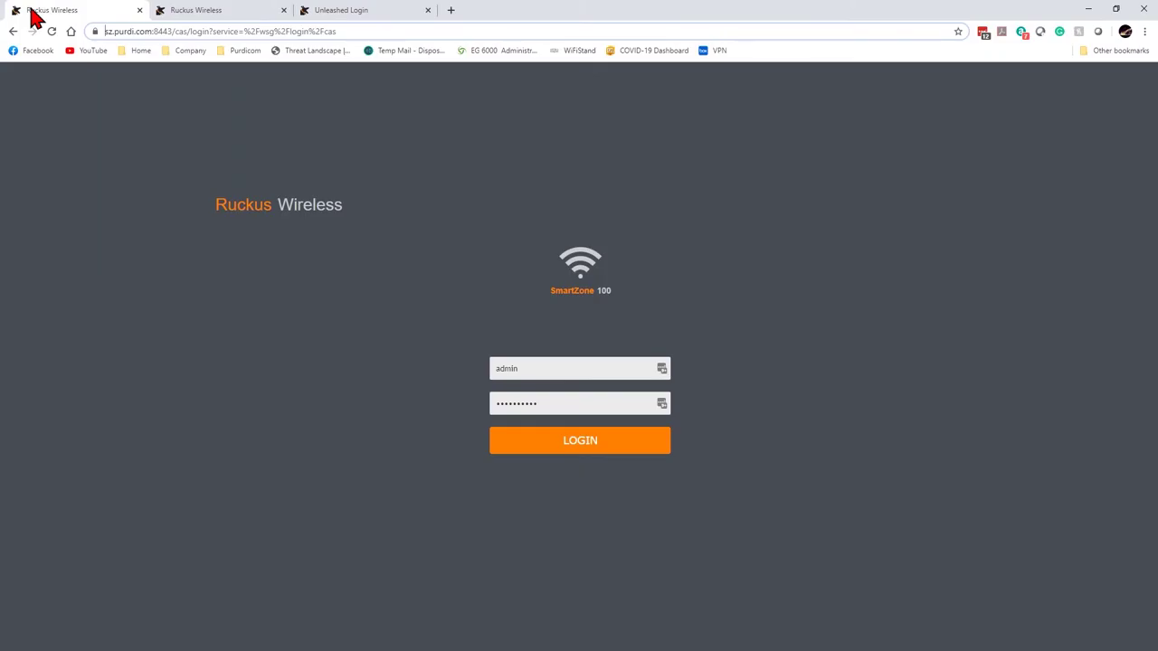
click(567, 438)
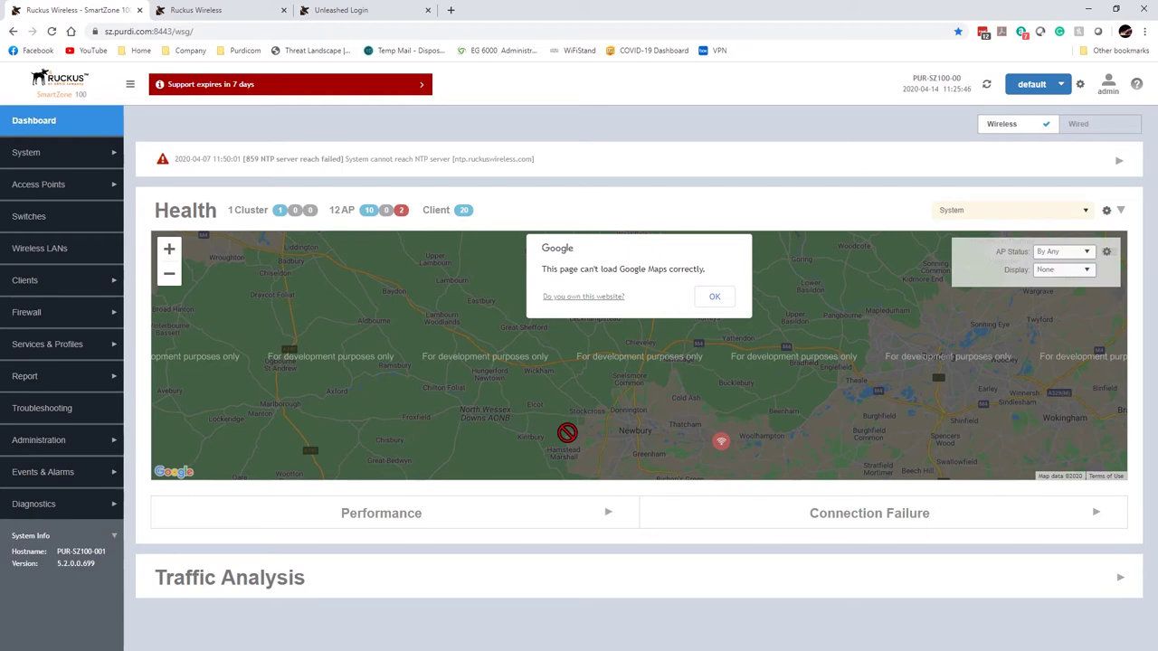
click(714, 298)
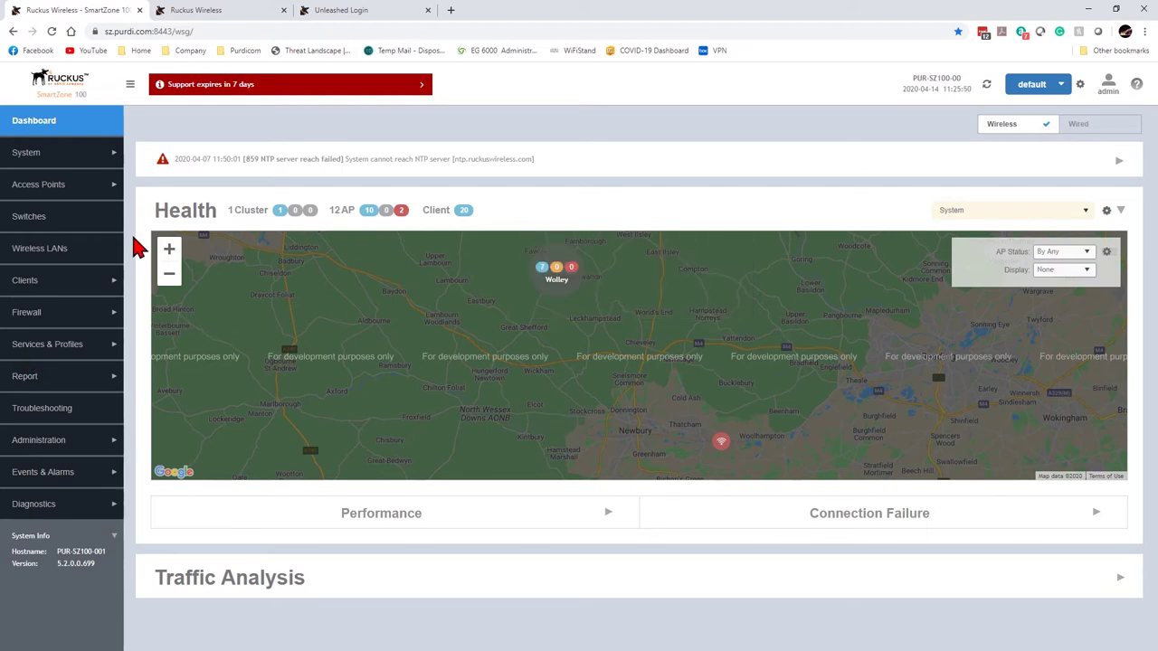
Show the switches in the Purdicom Switches group and check the stack members of PUR-SWI-003
click(60, 220)
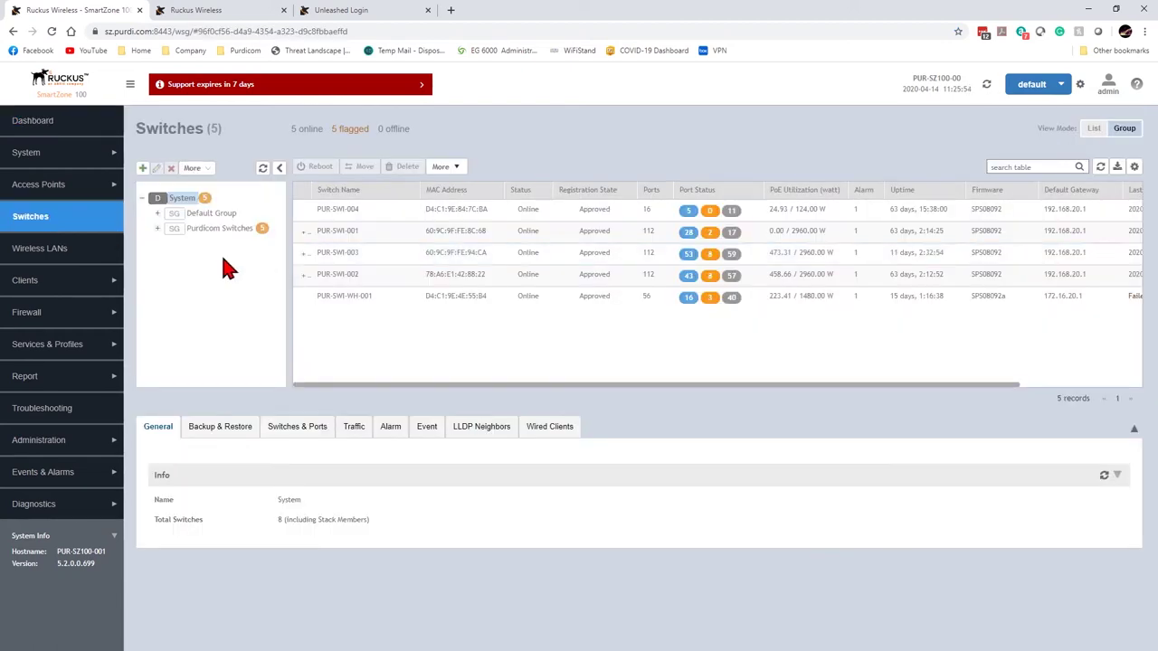
click(219, 228)
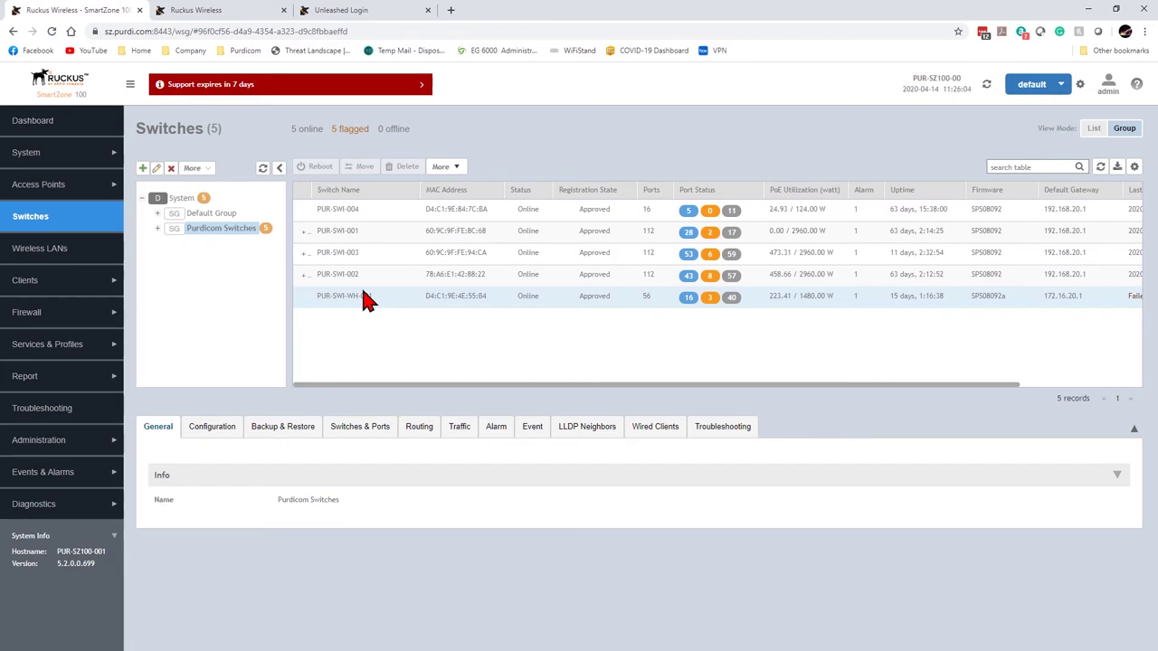
click(304, 255)
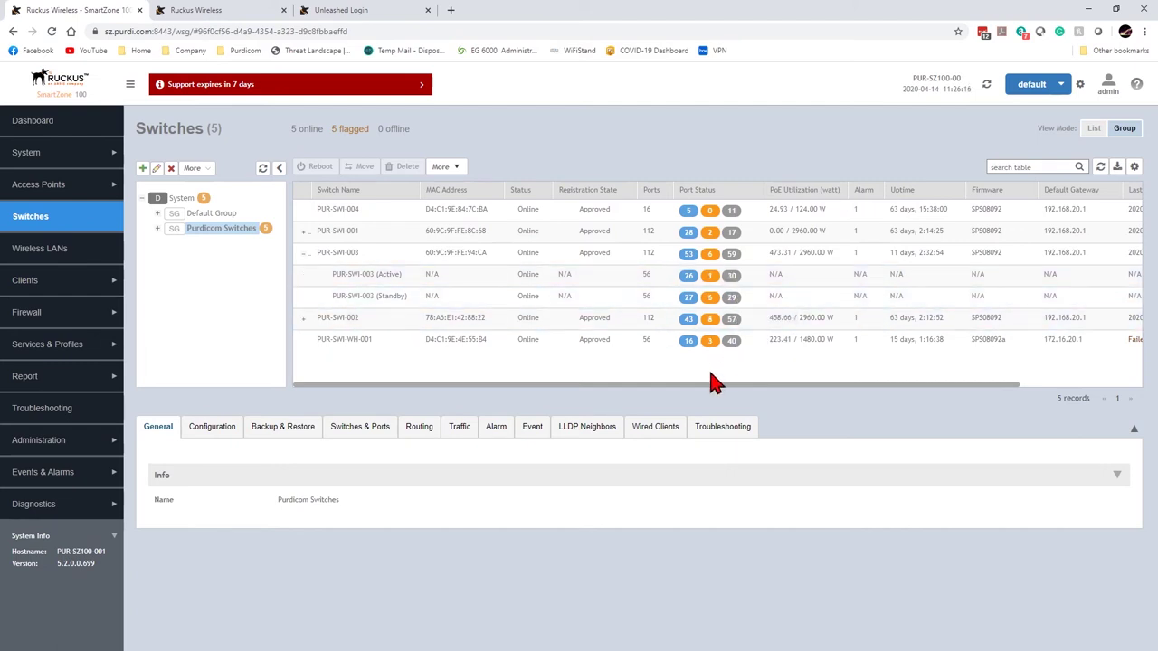
drag(715, 397, 310, 291)
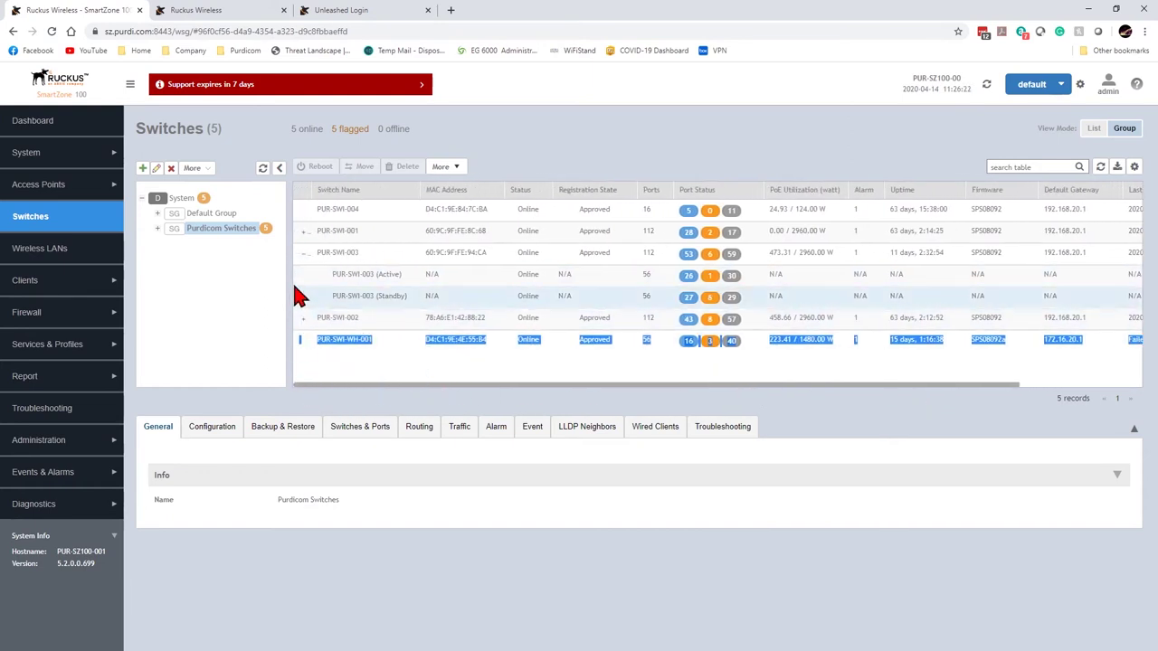
click(301, 258)
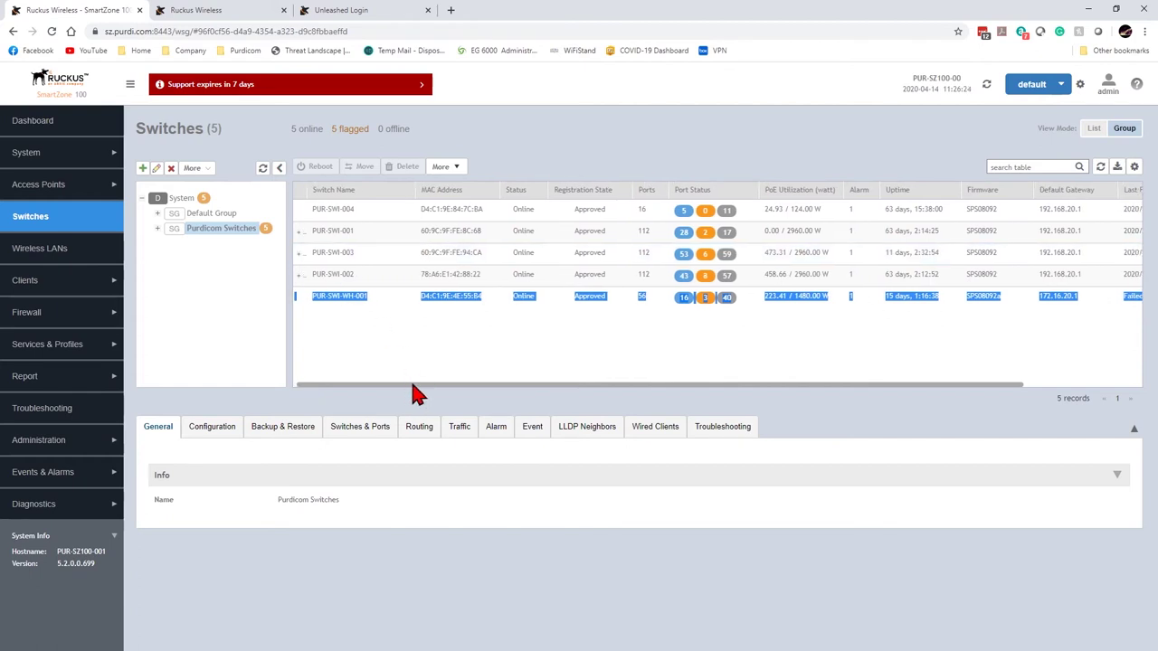
Select PUR-SWI-003 and examine its PoE utilization, uptime, firmware and backup columns in the switch table
drag(410, 384, 612, 292)
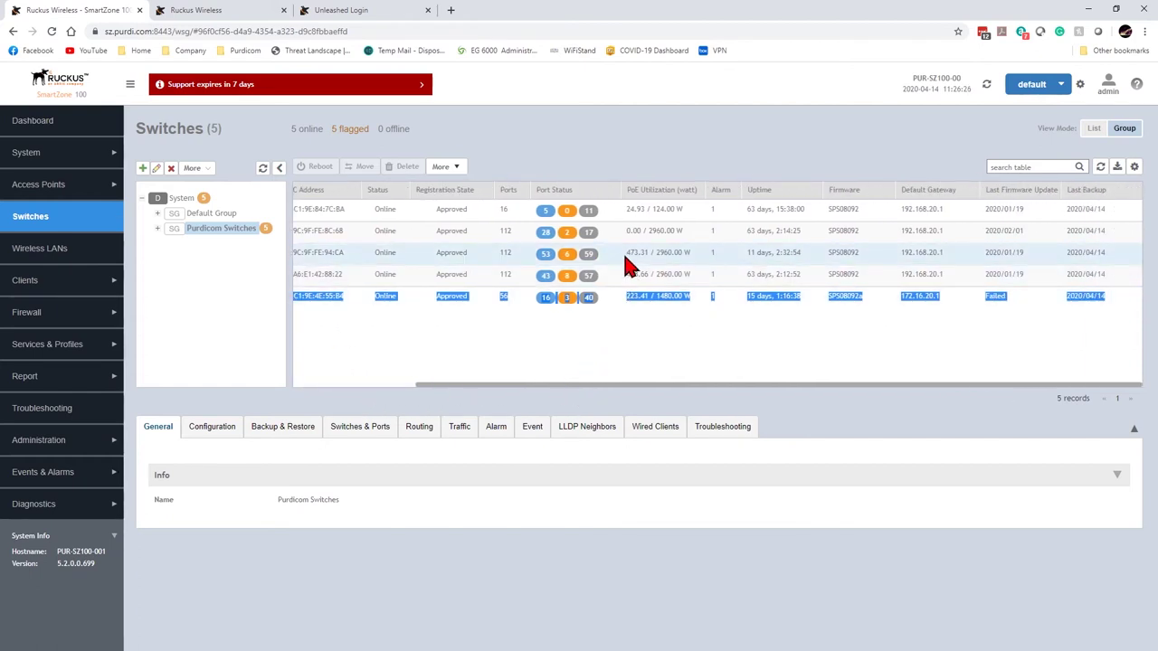
click(693, 253)
drag(695, 255, 629, 258)
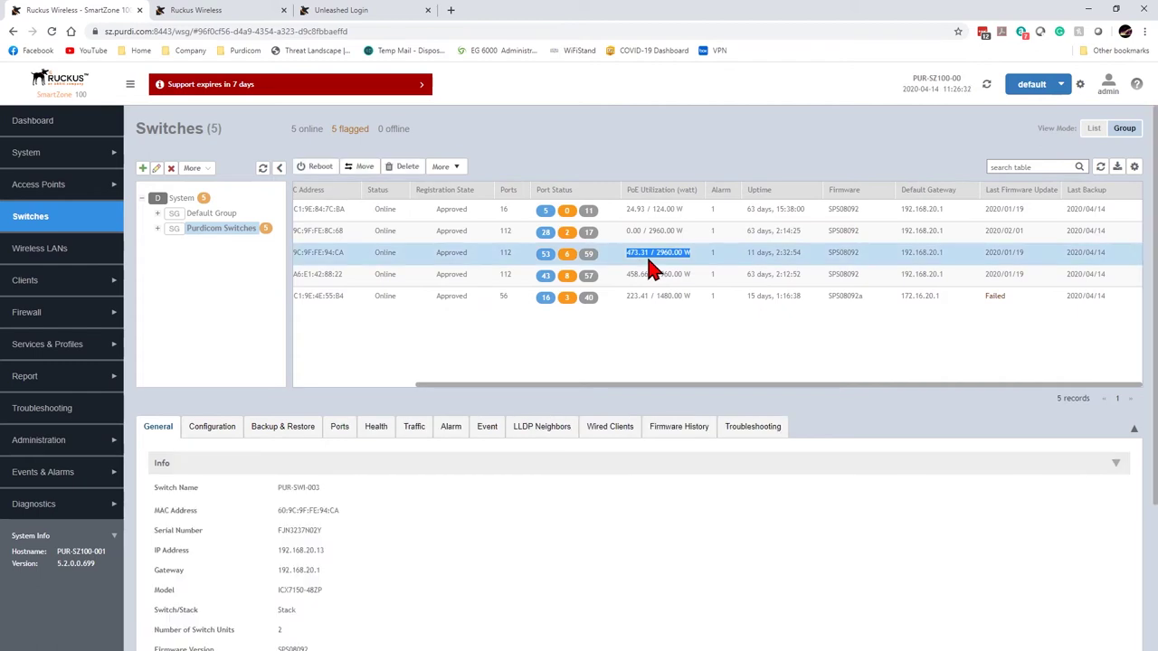
key(ctrl+plus)
key(ctrl+plus)
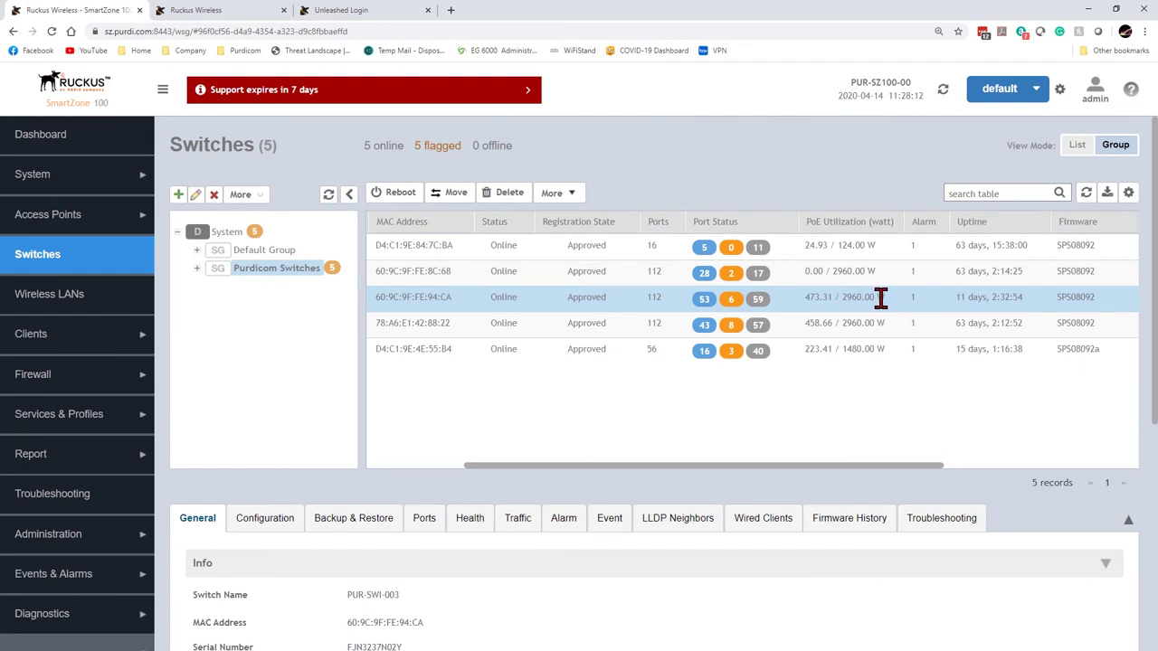
drag(878, 299, 783, 310)
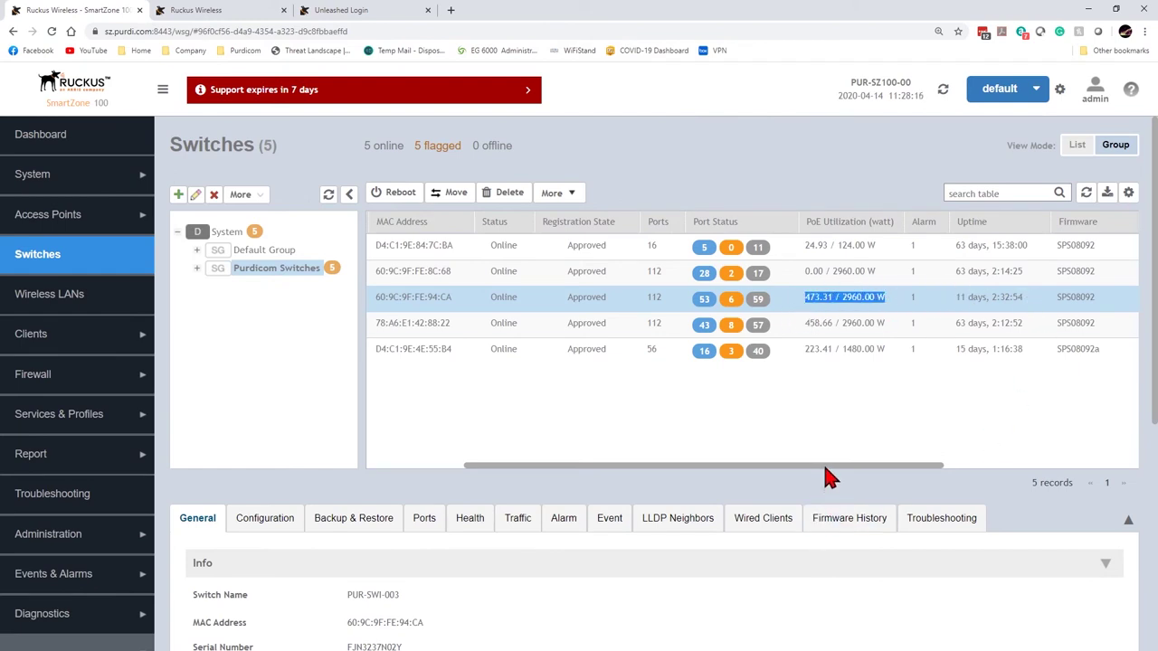
drag(829, 467, 1039, 463)
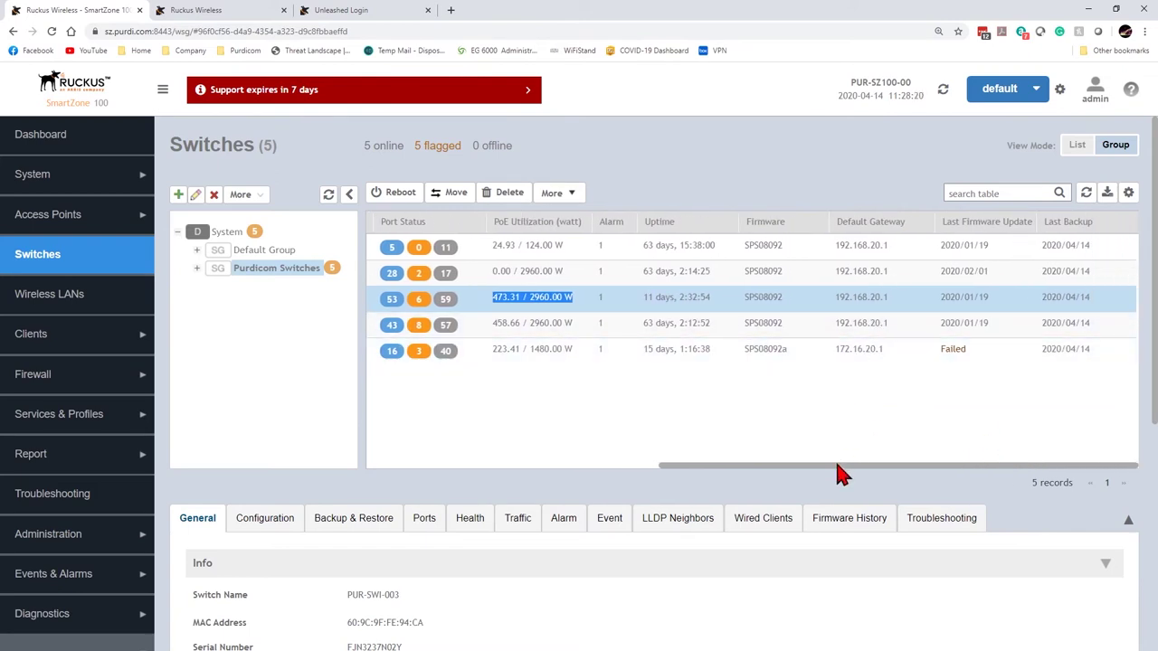
drag(837, 468, 486, 500)
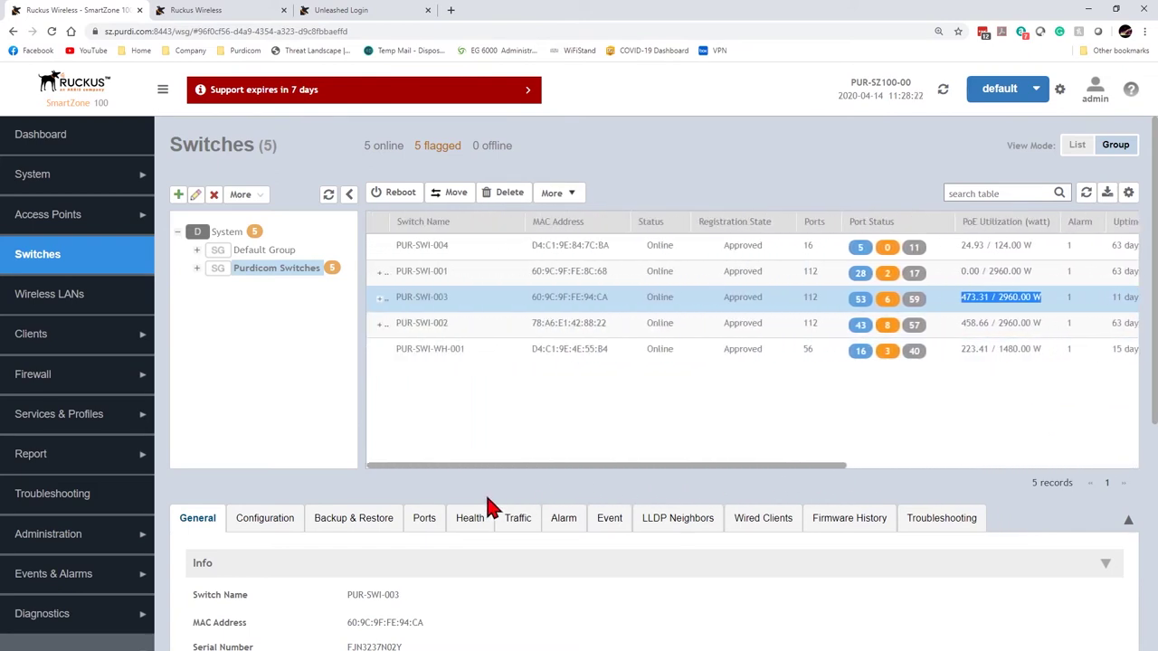
Open the VLAN feature configuration of PUR-SWI-003
scroll(487, 508, down, 4)
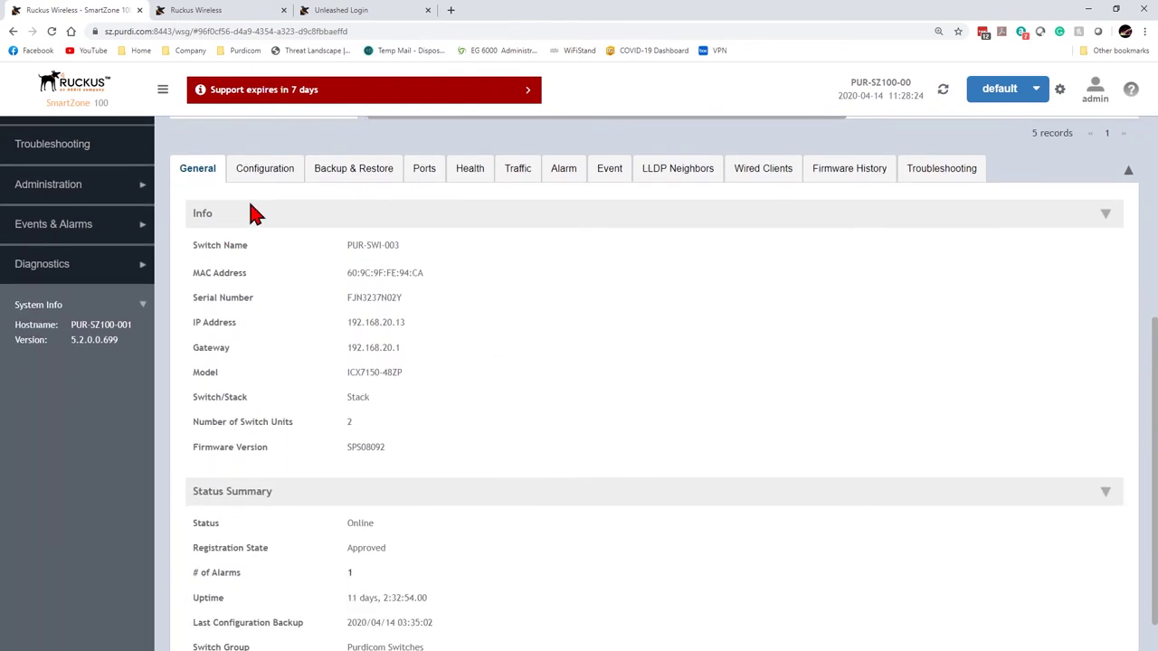
click(273, 166)
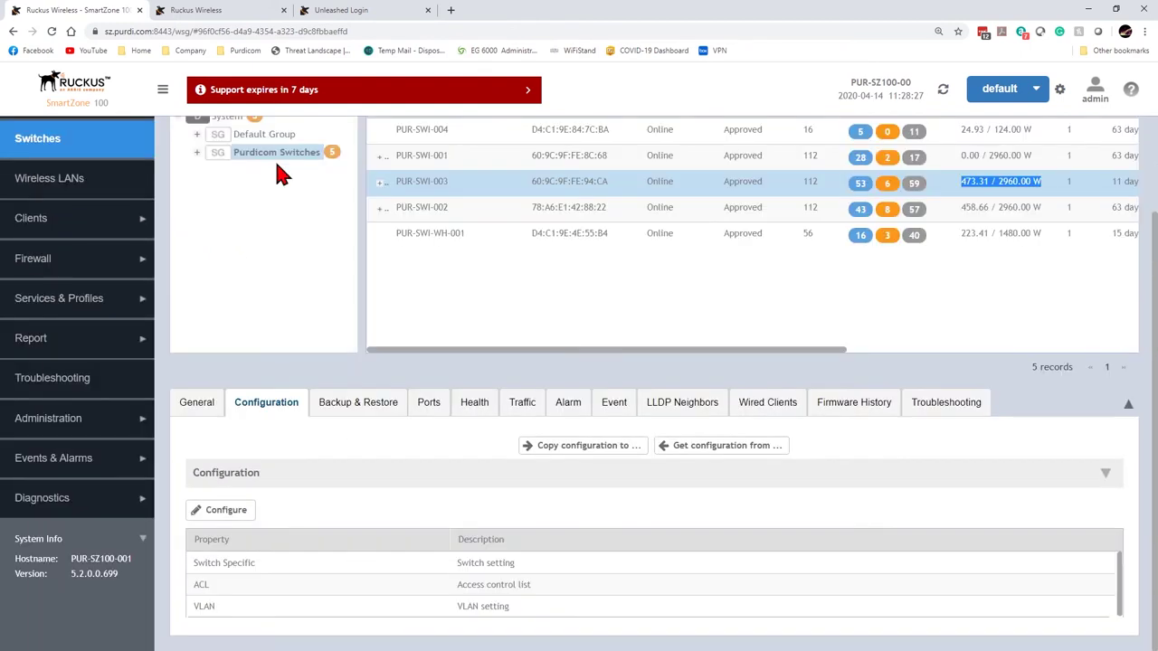
click(262, 611)
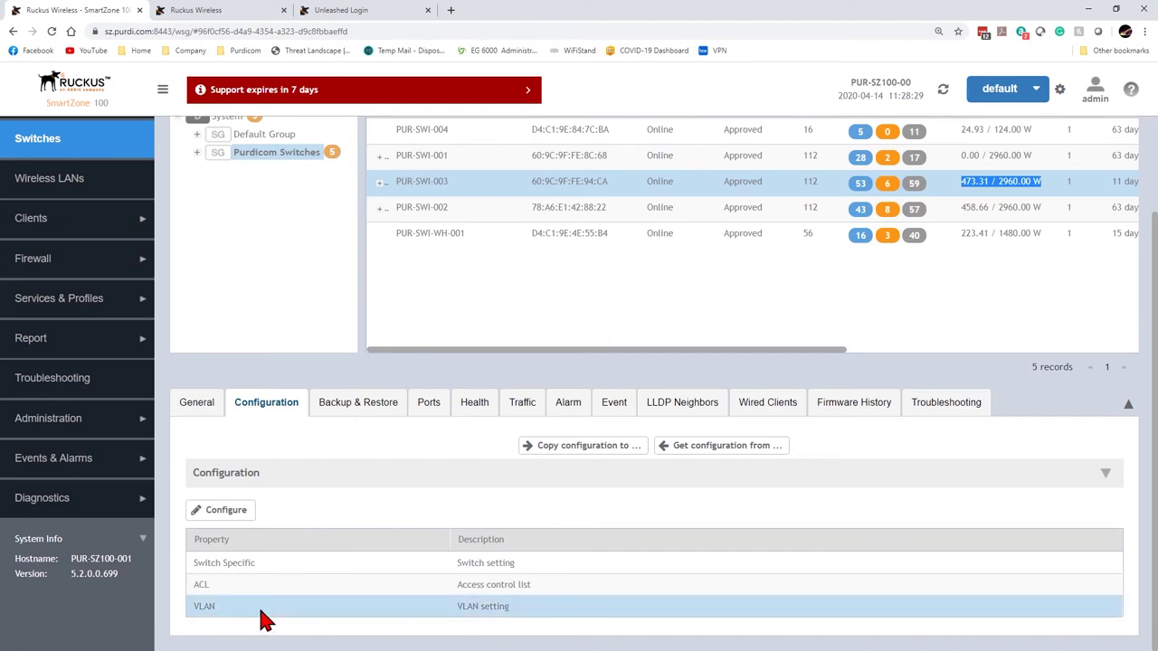
click(224, 511)
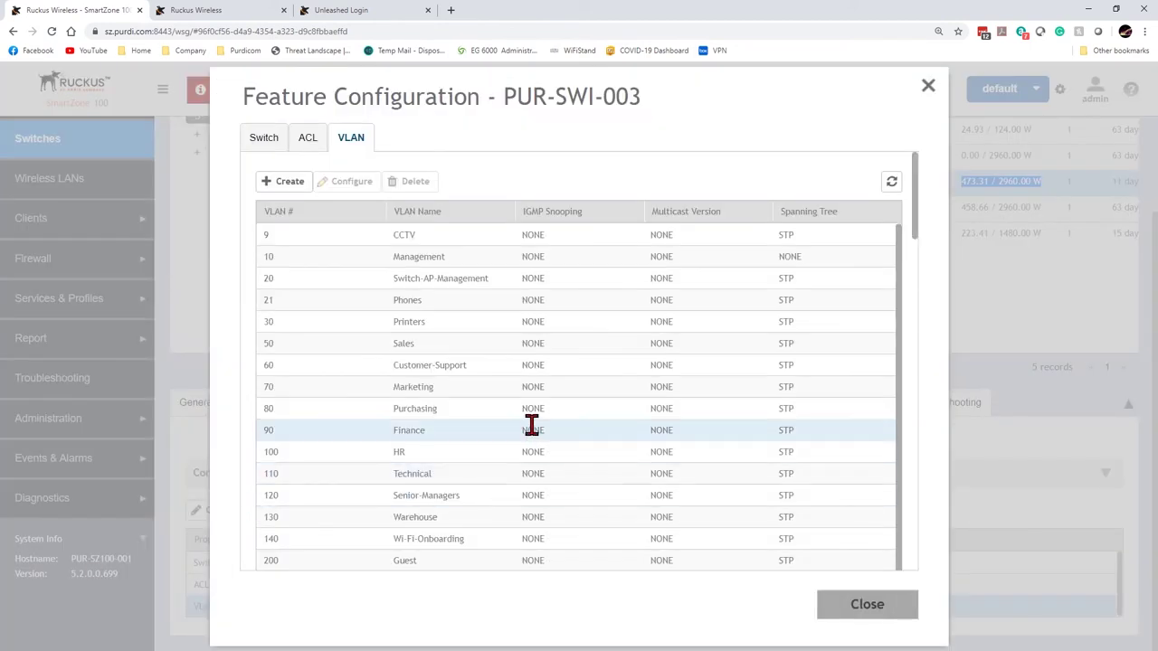
Open VLAN 10 (Management) for configuration, review its snooping, spanning tree and port settings, and cancel without changes
click(324, 257)
click(349, 186)
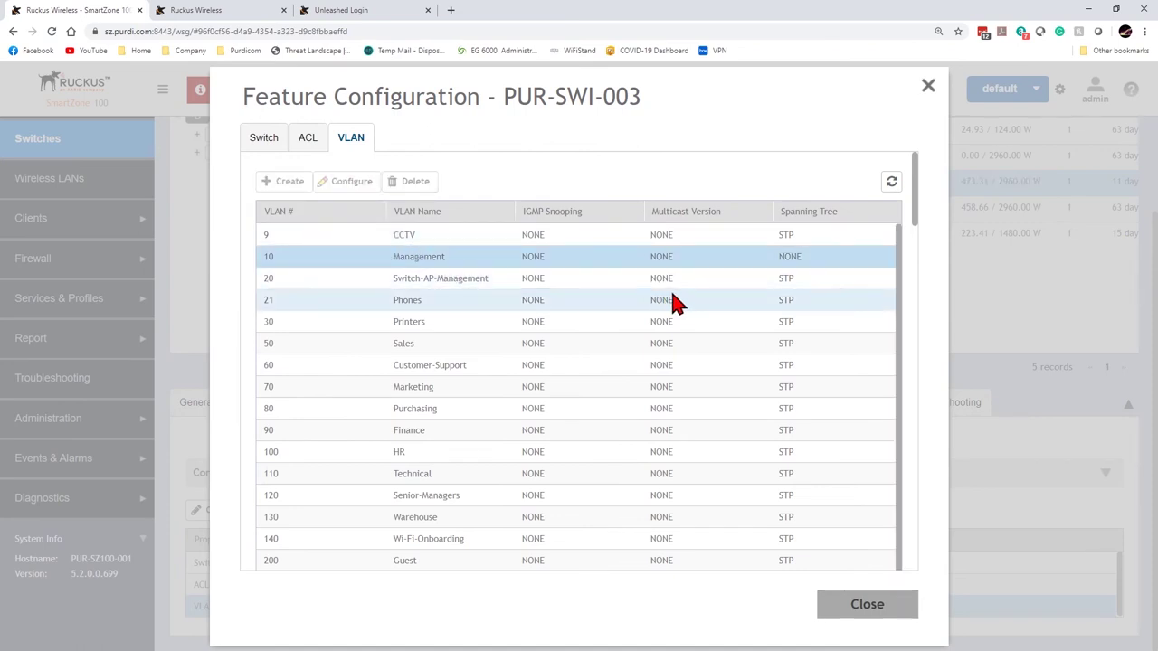
scroll(913, 203, down, 1)
drag(915, 210, 861, 555)
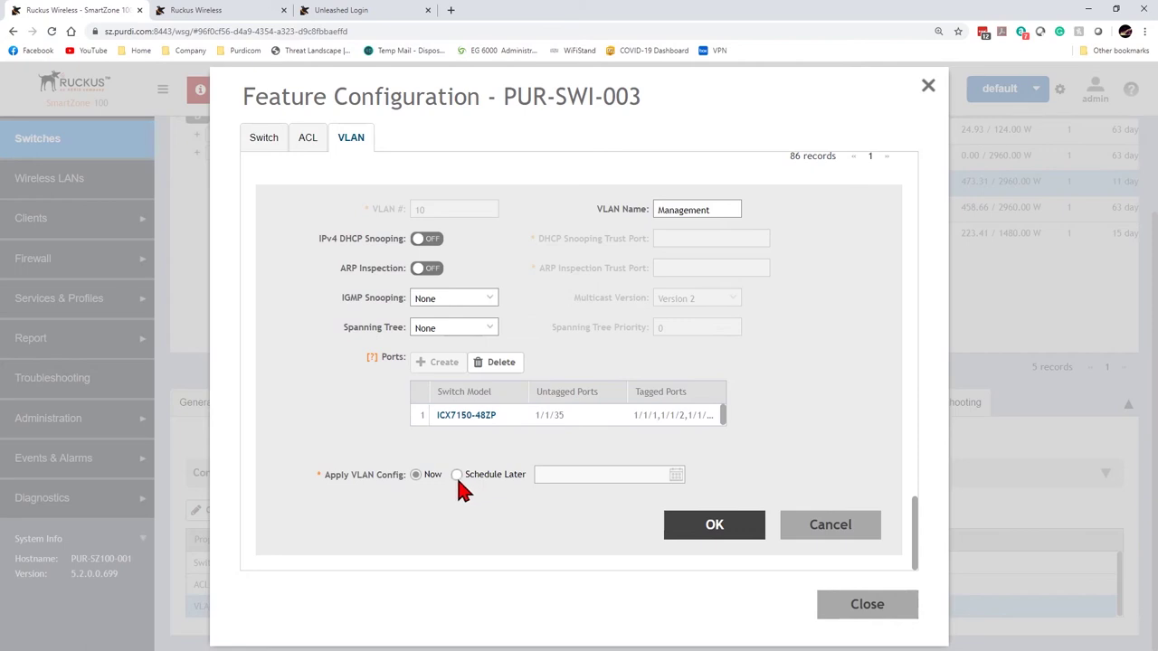
scroll(516, 358, up, 3)
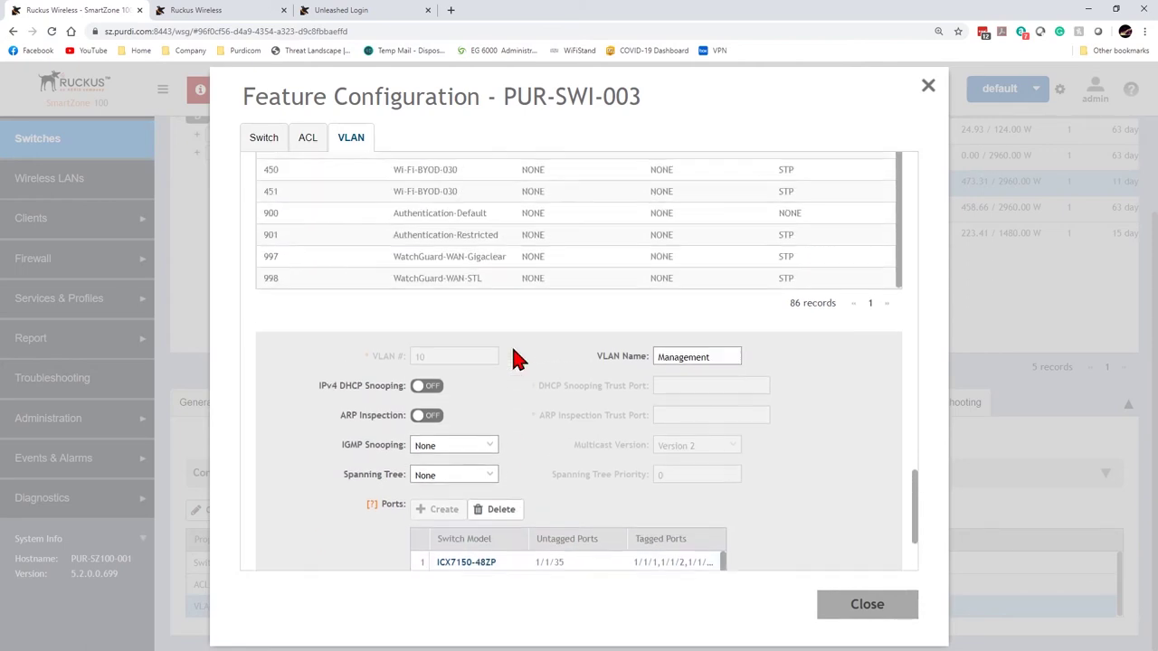
scroll(514, 358, up, 1)
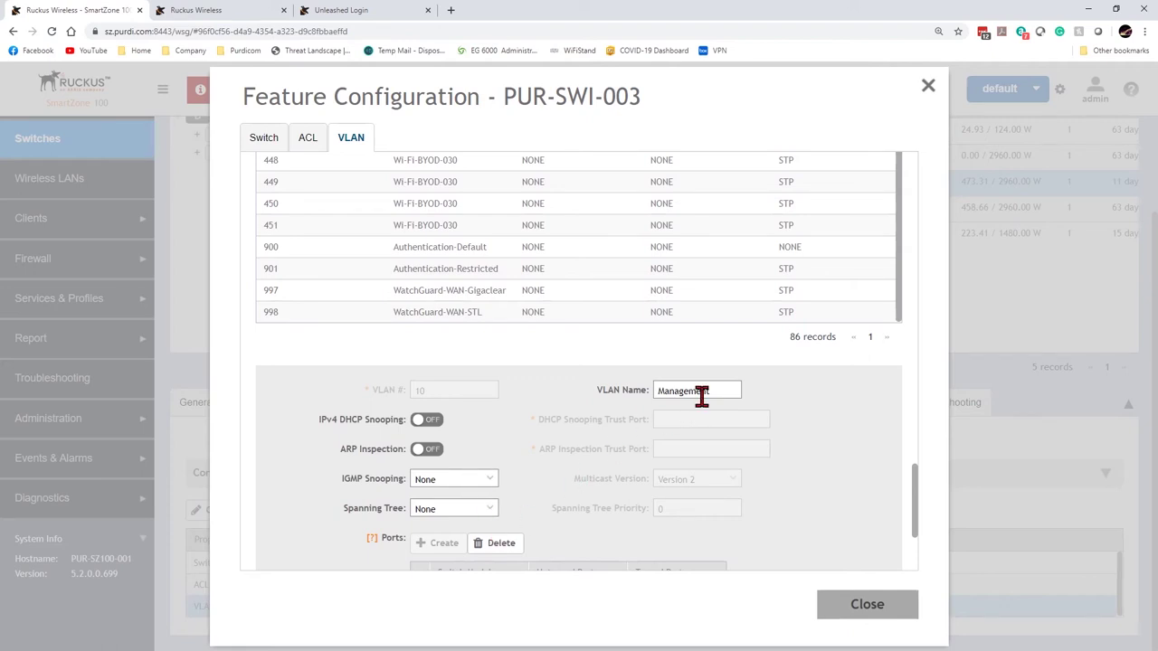
drag(920, 495, 873, 160)
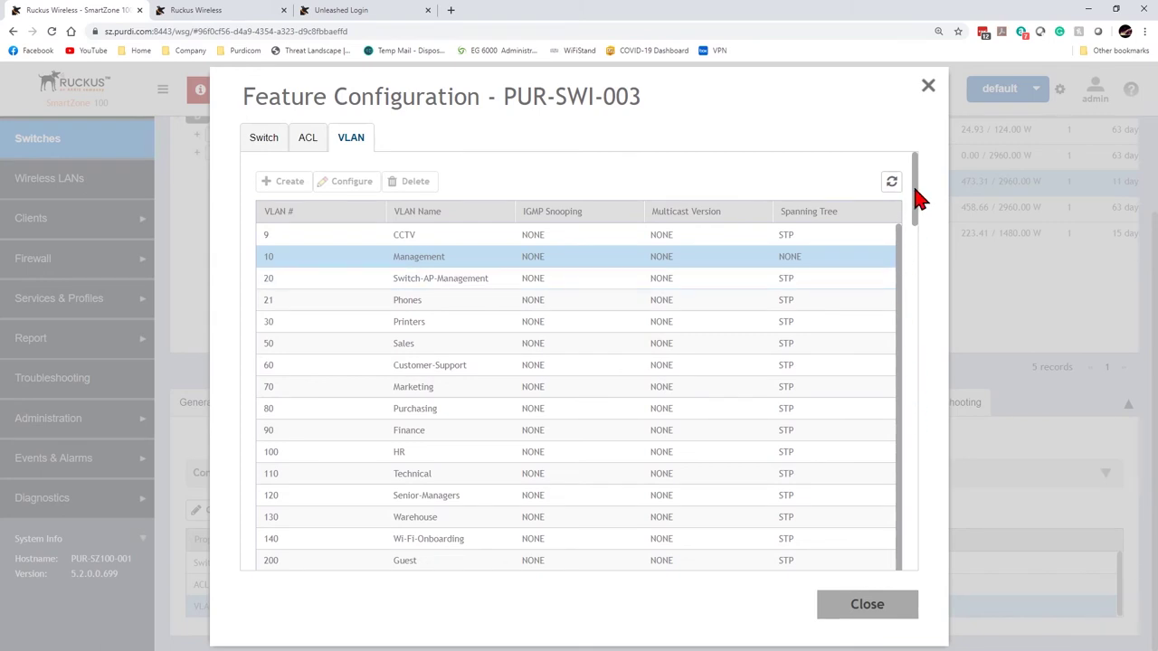
drag(916, 188, 919, 577)
click(816, 532)
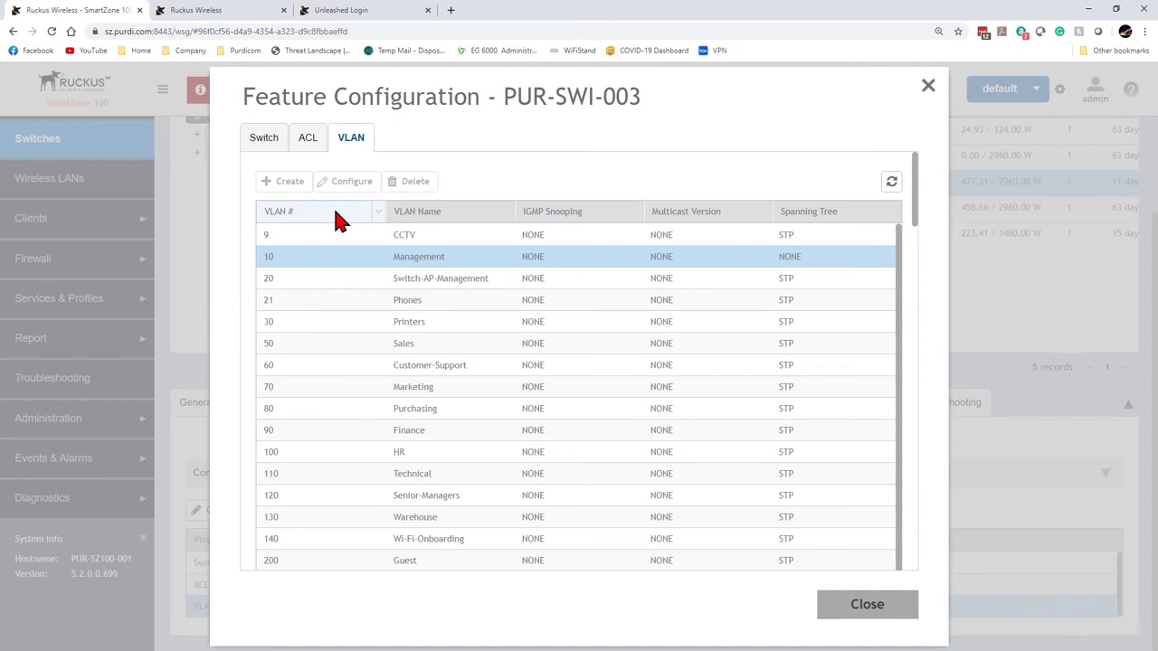
Review the blank form for creating a new VLAN on PUR-SWI-003 and close the feature configuration without saving
drag(914, 211, 966, 603)
scroll(480, 269, up, 1)
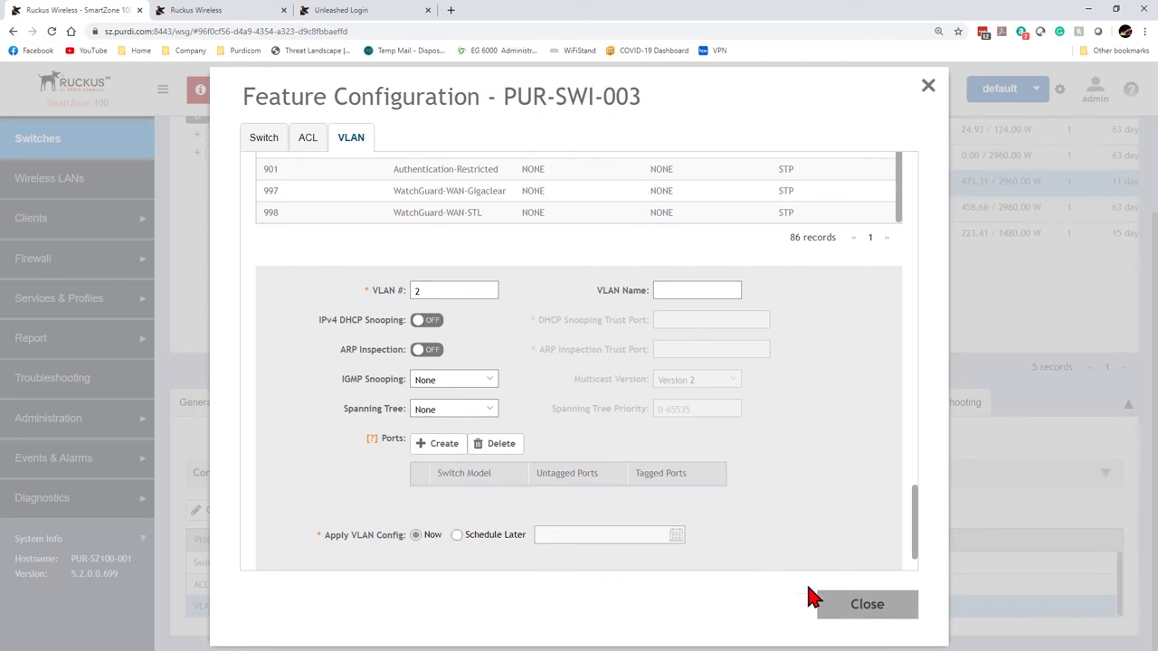
click(867, 606)
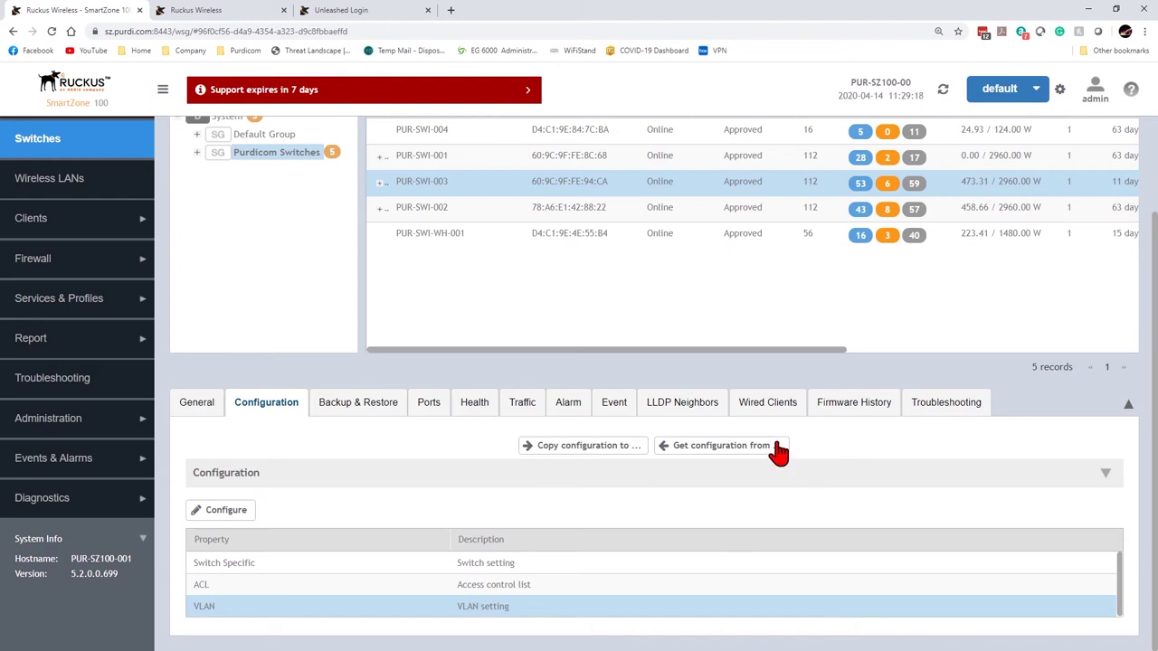
Try turning on the DHCP server in PUR-SWI-003's switch-specific settings, view its access control lists, and close without saving
click(203, 572)
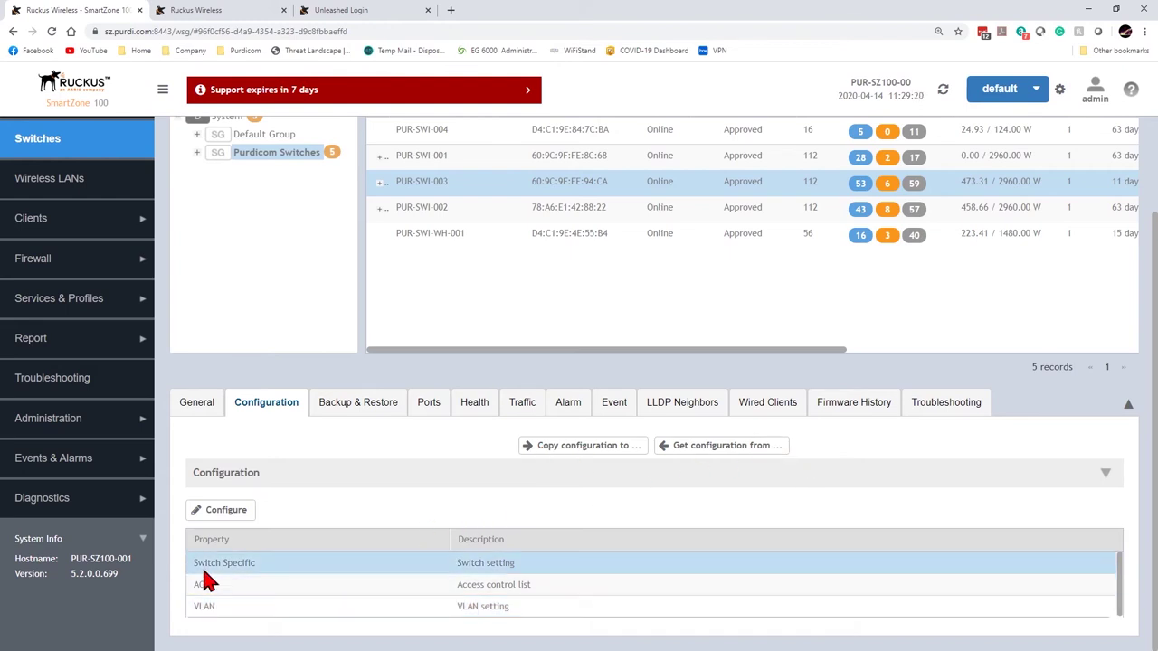
click(207, 512)
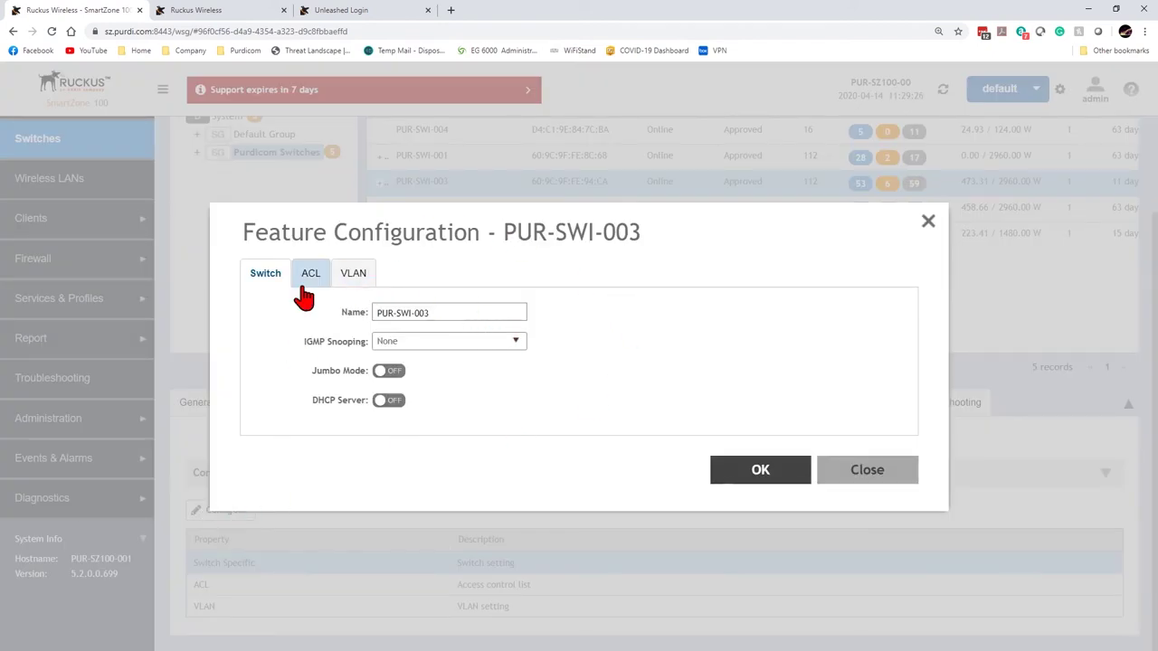
click(390, 402)
click(582, 397)
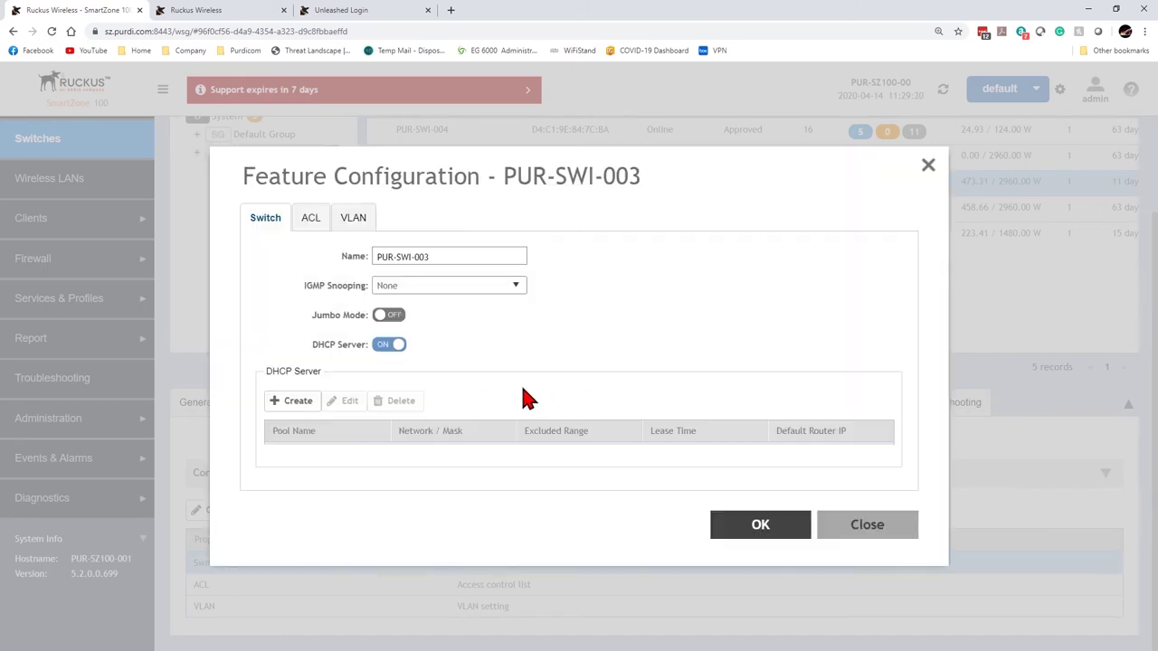
click(311, 219)
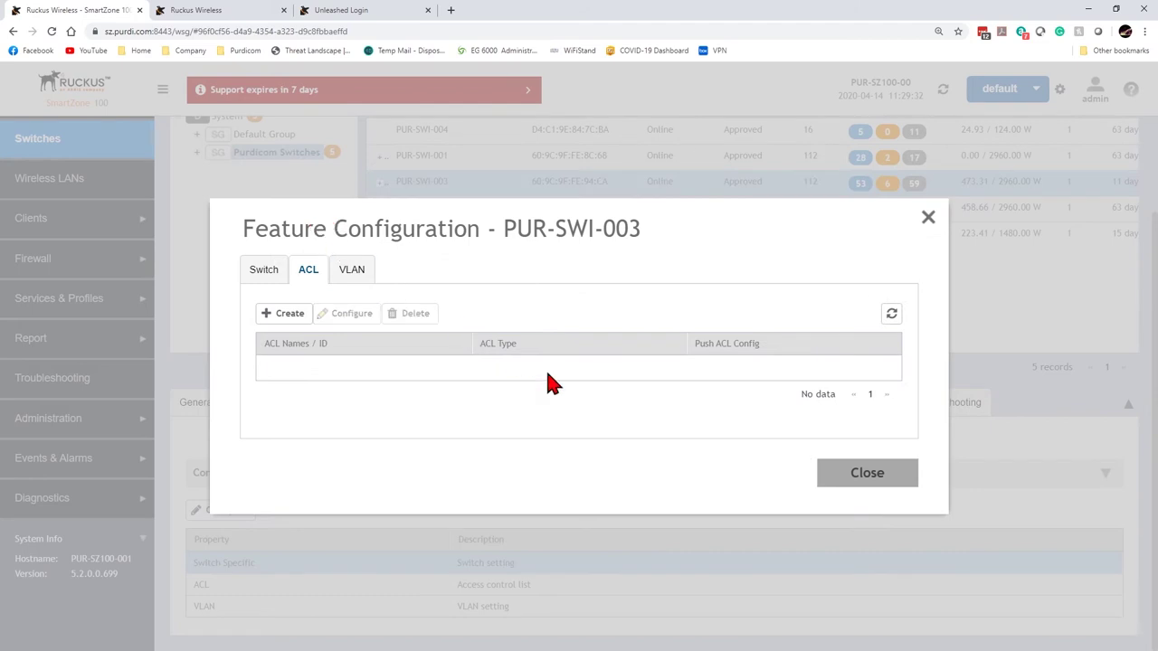
click(868, 480)
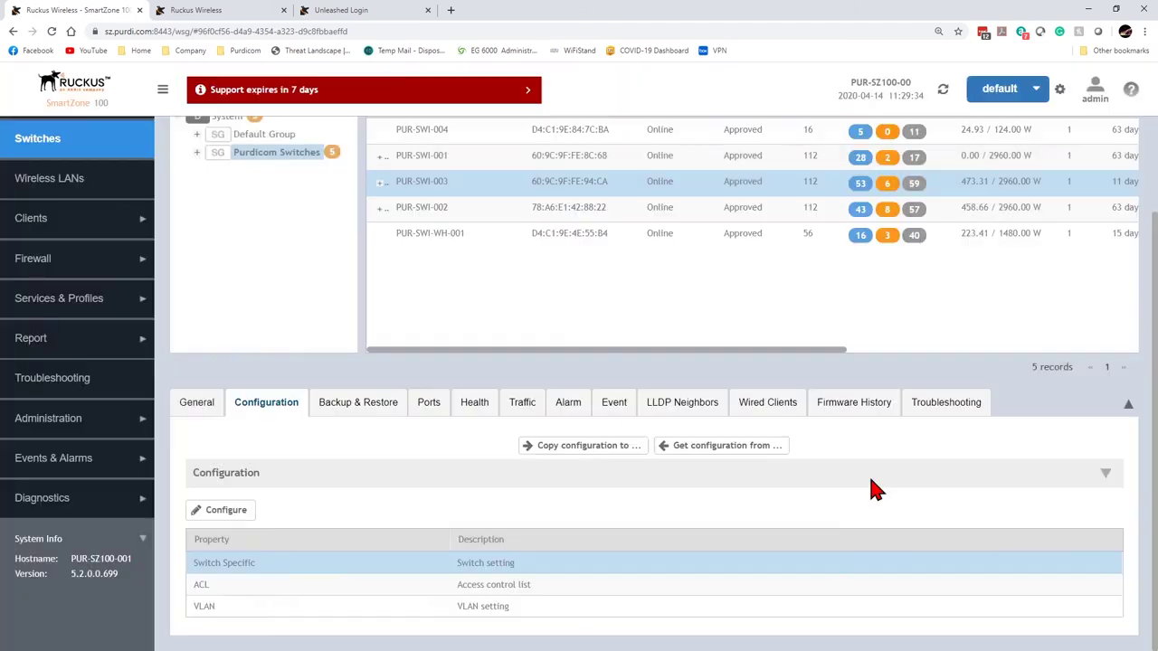
Open a configuration diff between PUR-SWI-003's backups dated 2020/04/14 and 2020/01/03
click(395, 408)
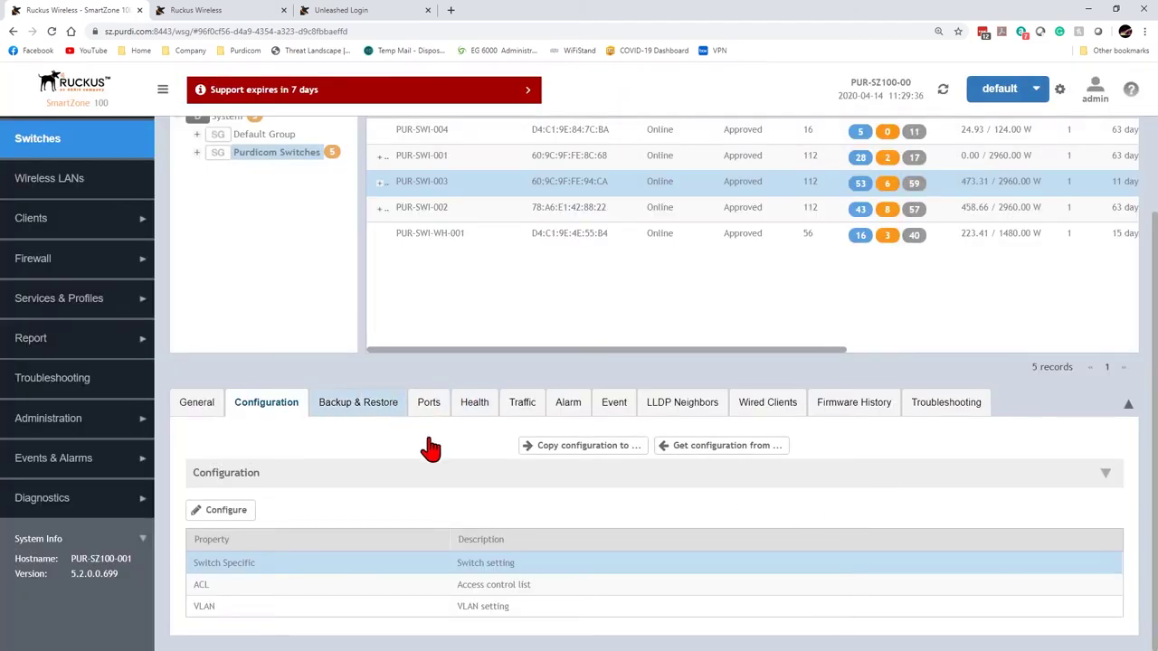
scroll(453, 488, down, 2)
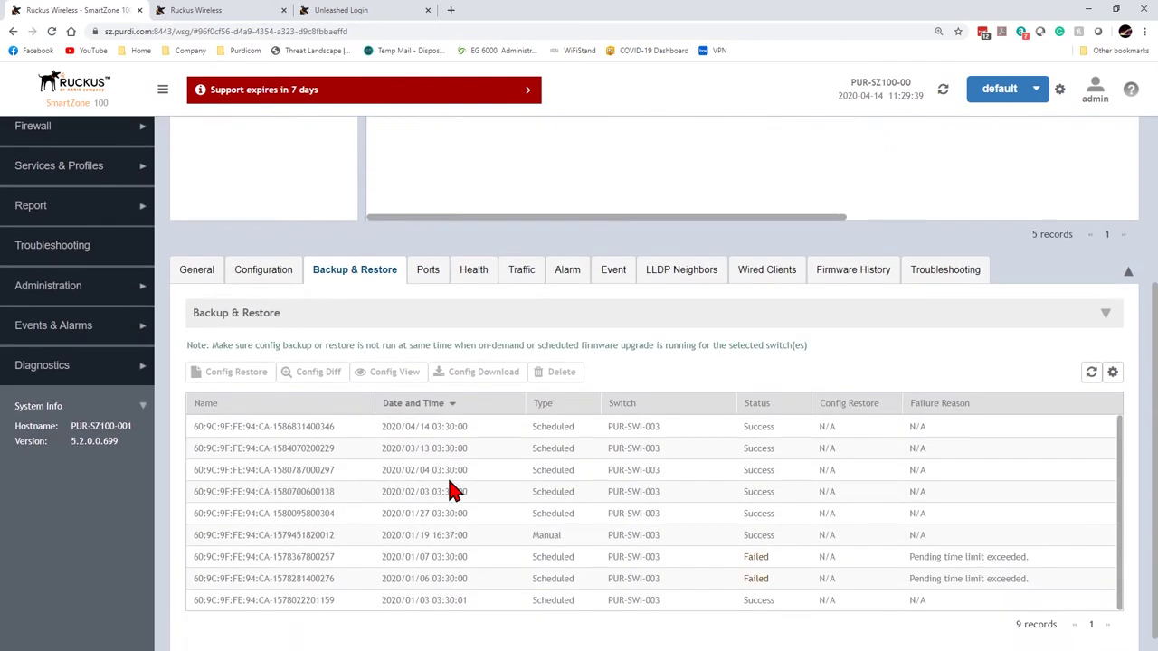
click(369, 413)
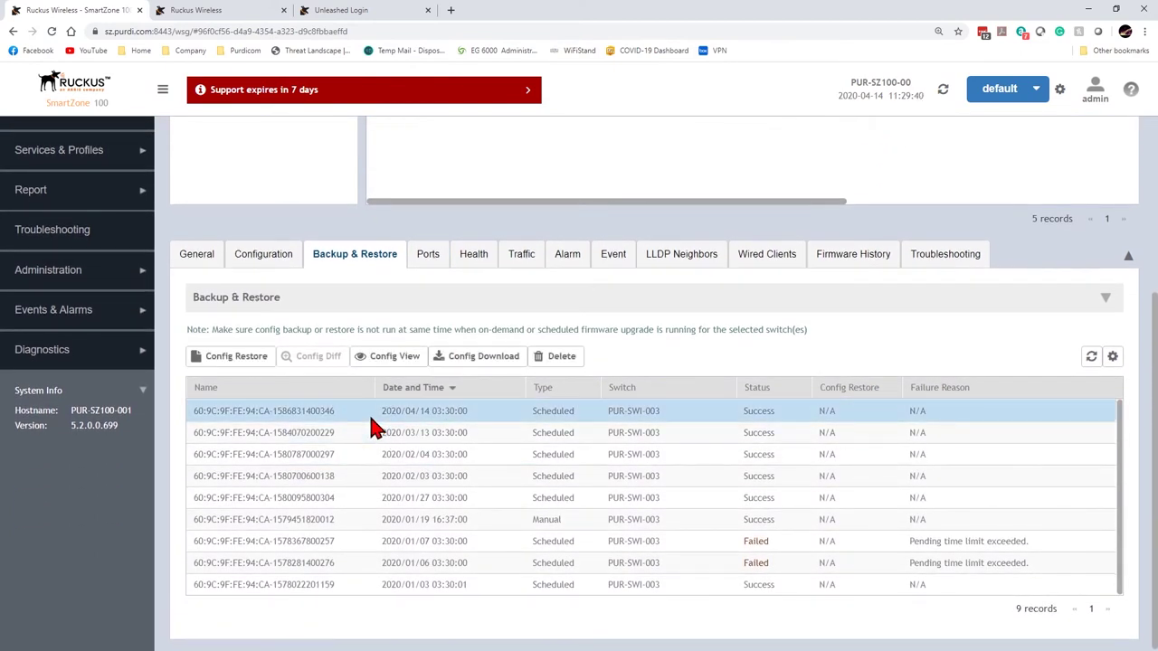
ctrl+click(378, 589)
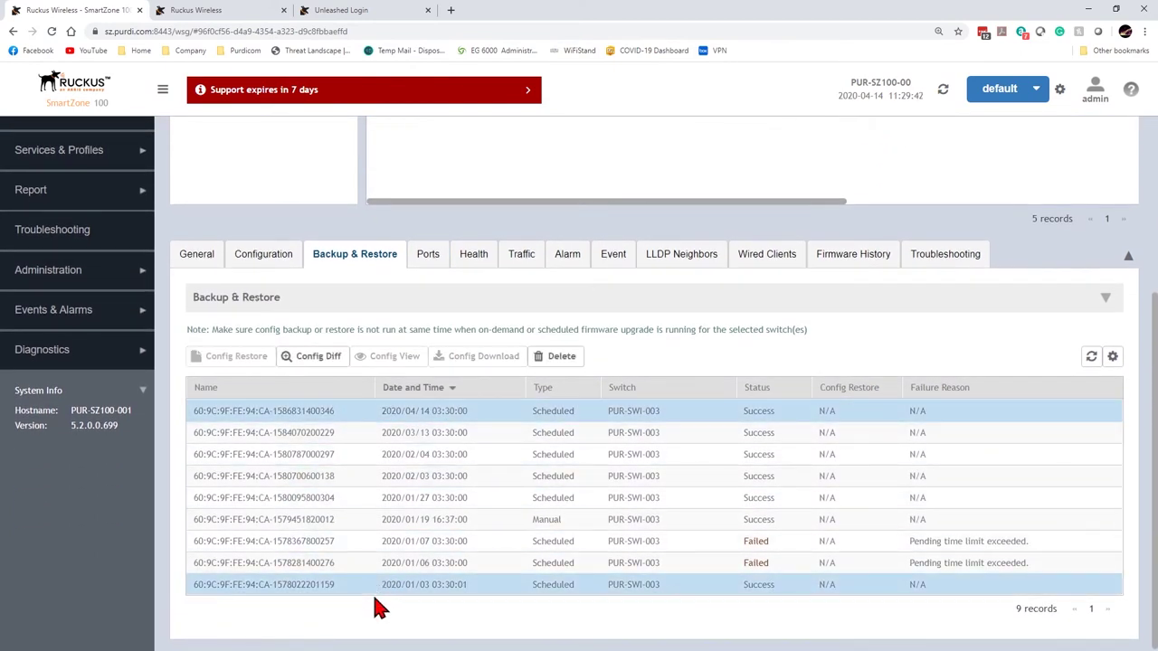
click(298, 358)
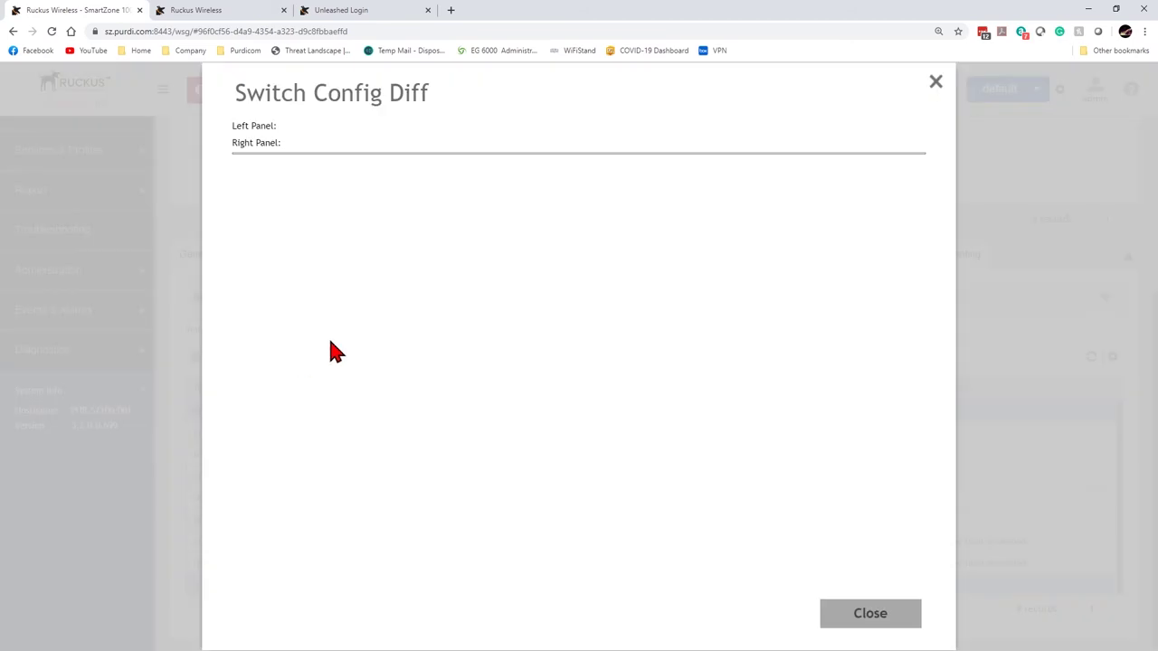
Review the VLAN and port differences between the two backups, close the comparison, and select only the 2020/04/14 backup
scroll(739, 271, down, 2)
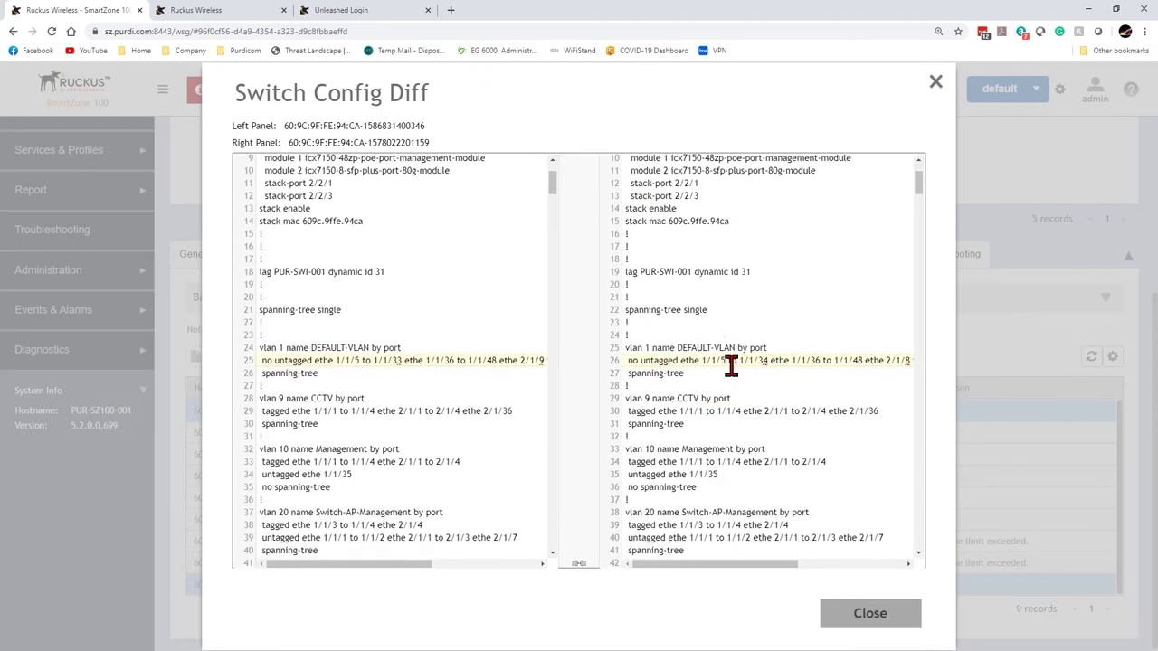
scroll(731, 363, down, 4)
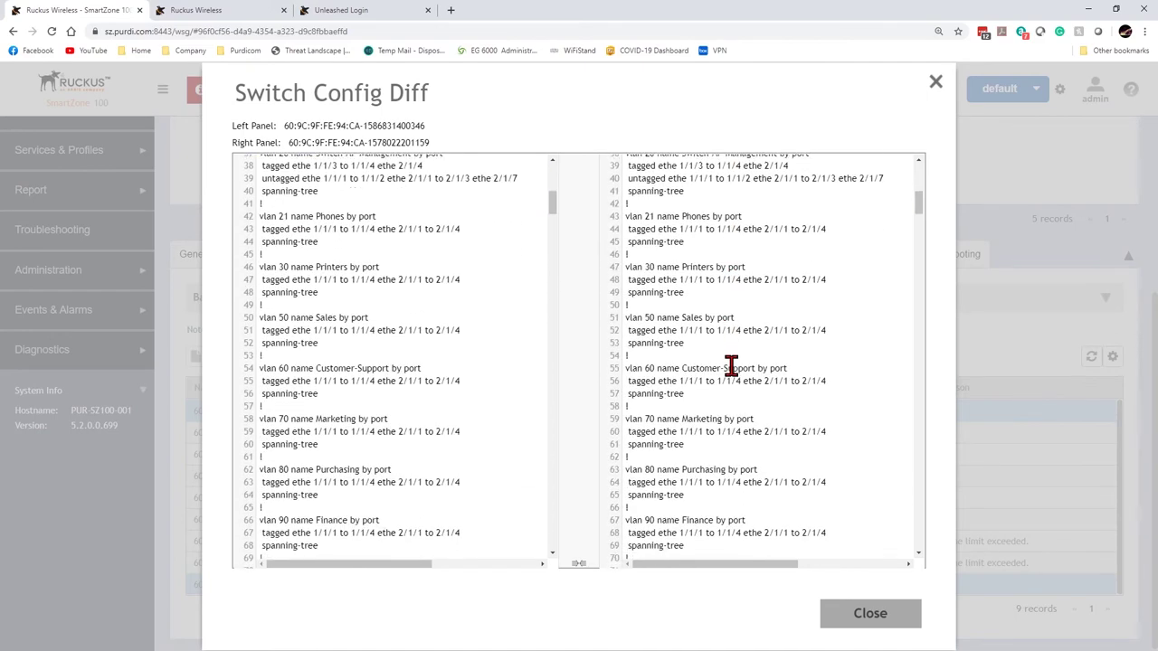
scroll(730, 363, down, 4)
scroll(731, 366, up, 3)
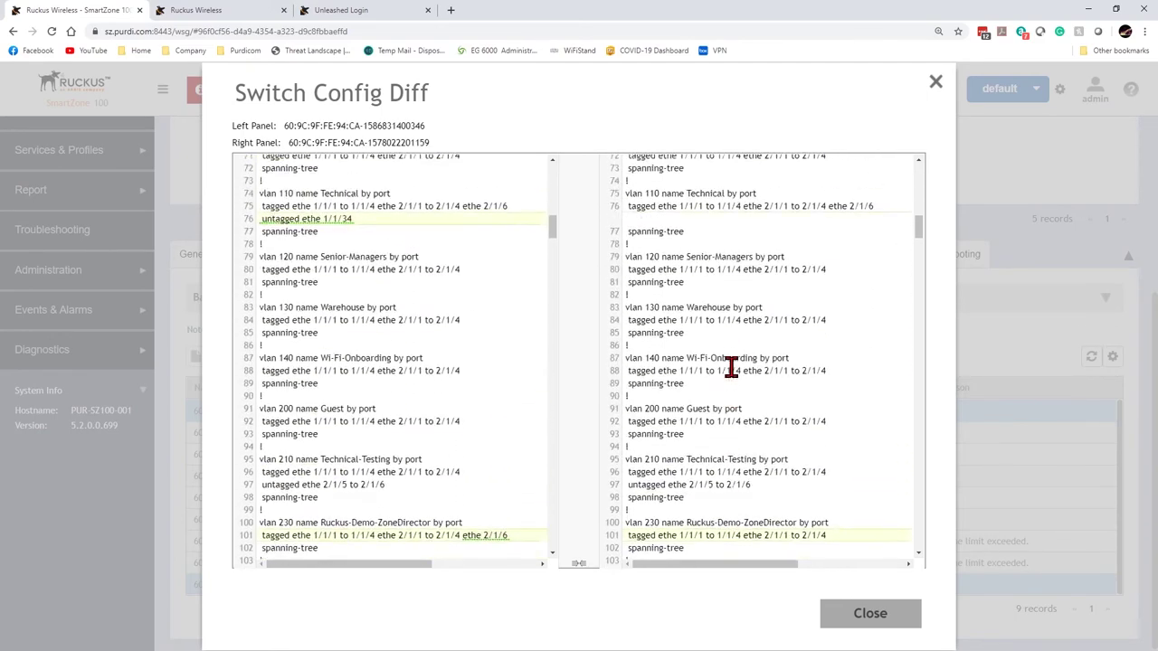
scroll(731, 366, down, 5)
scroll(730, 366, down, 3)
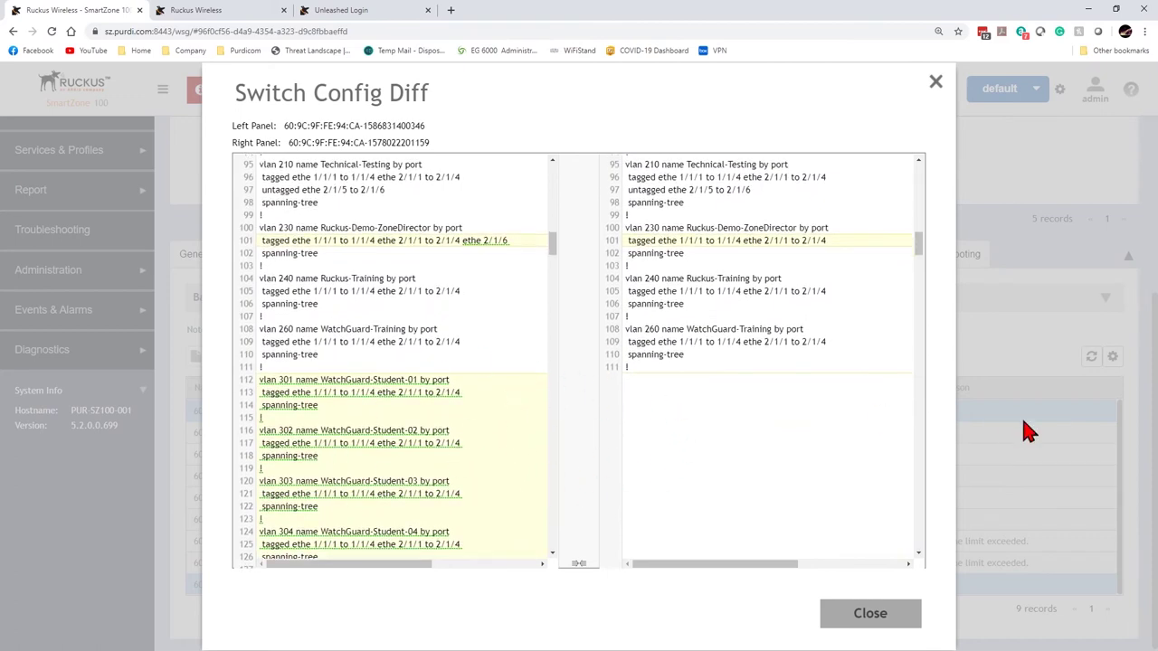
click(832, 619)
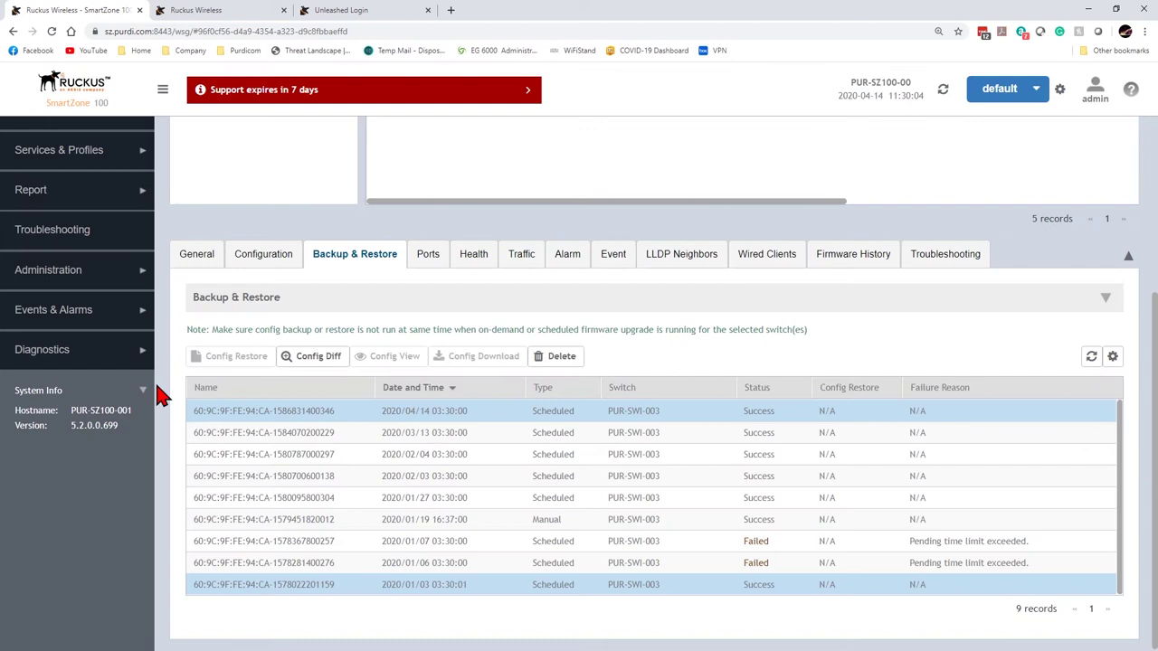
click(240, 411)
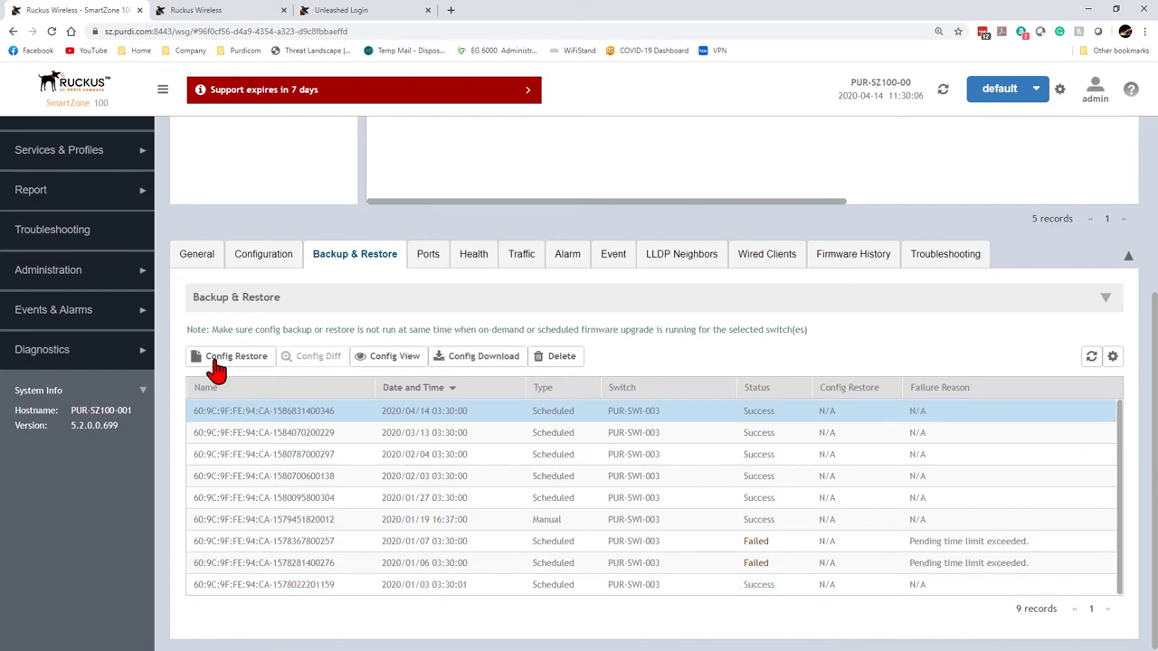
Show the port view of PUR-SWI-003's stack units and inspect the details of ports 2 and 11 on Unit 1
click(429, 260)
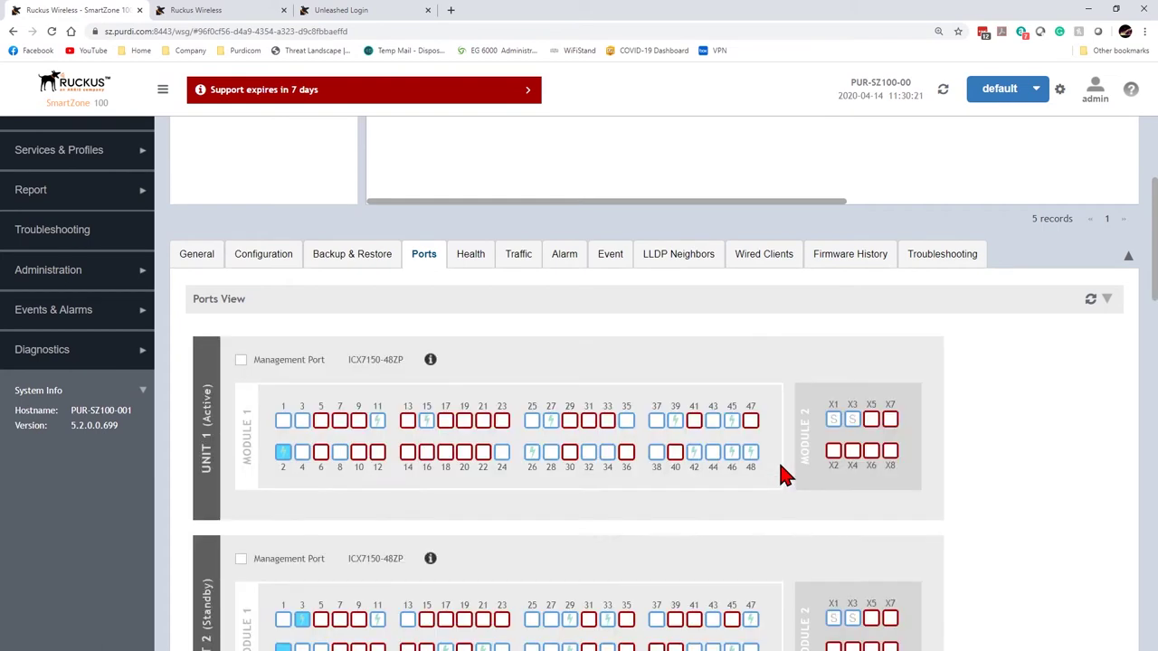
scroll(783, 473, down, 2)
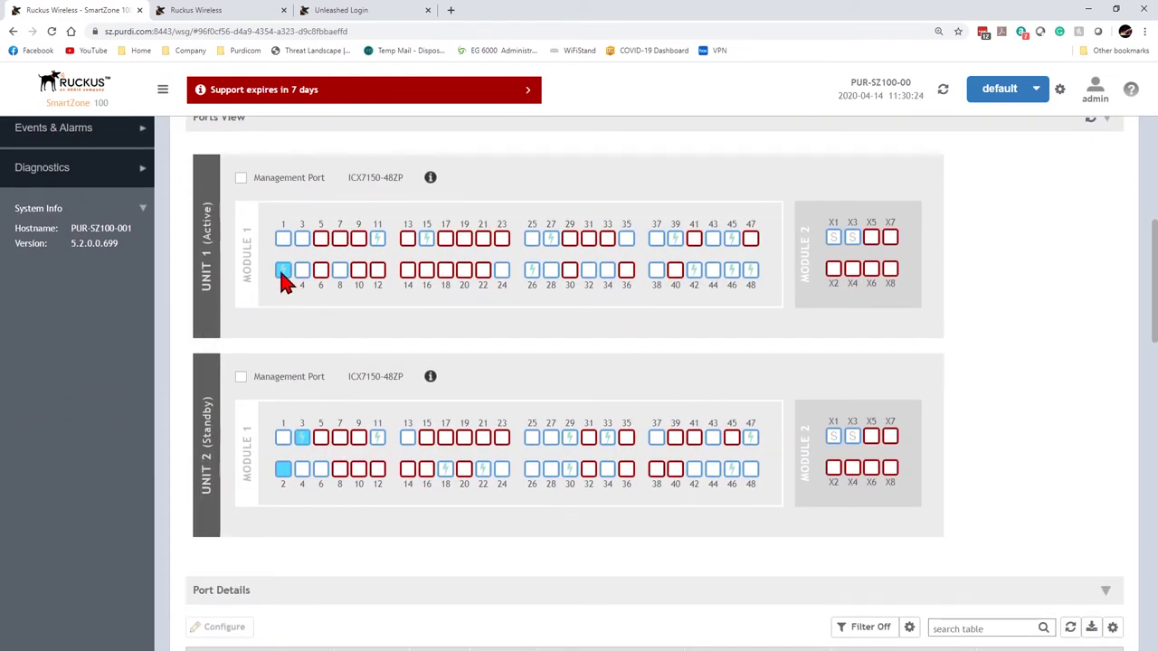
mouse_move(283, 276)
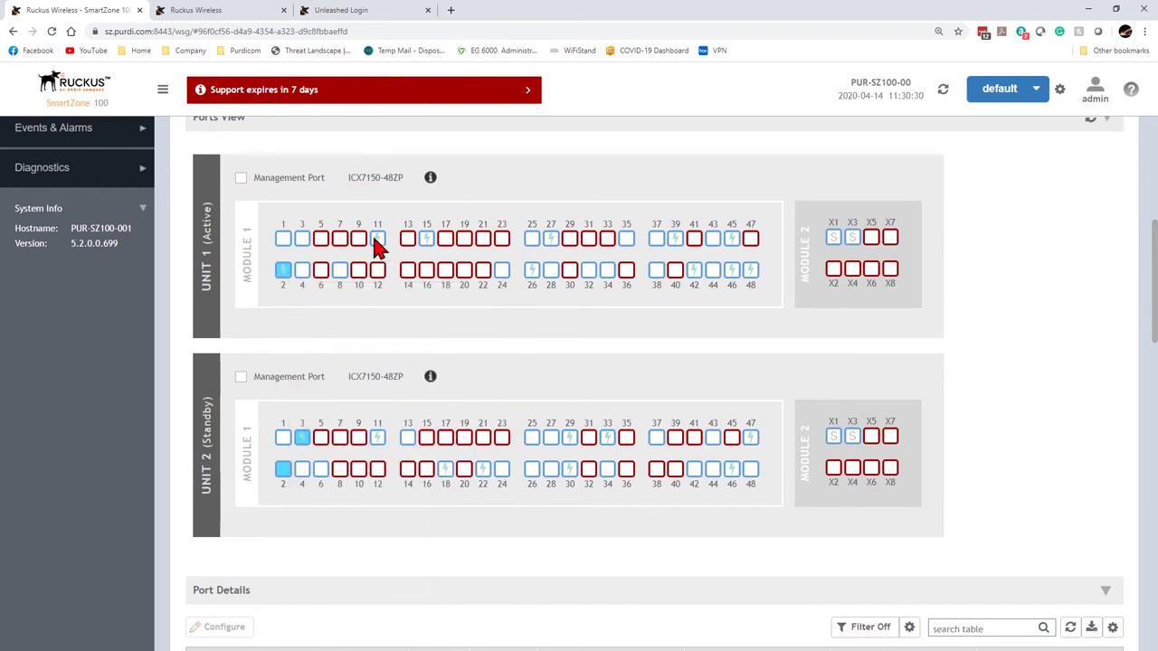
mouse_move(381, 240)
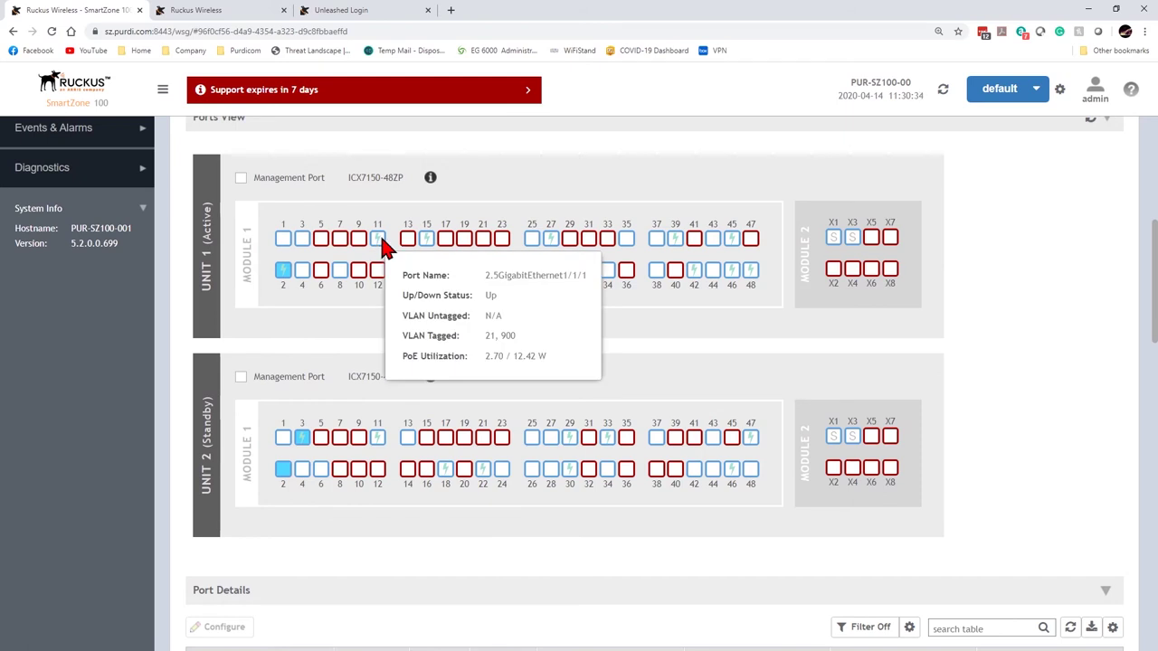
Open the settings of port 1/1/1, review its VLAN, PoE, speed and protection options, and cancel without changes
scroll(362, 486, down, 3)
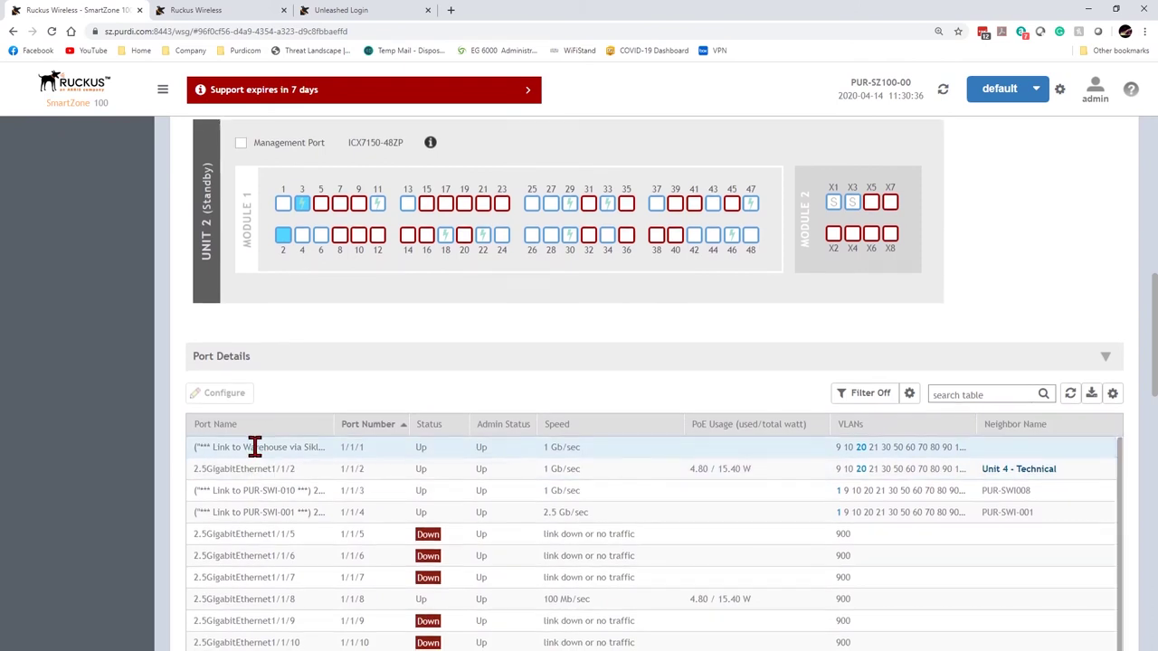
click(253, 446)
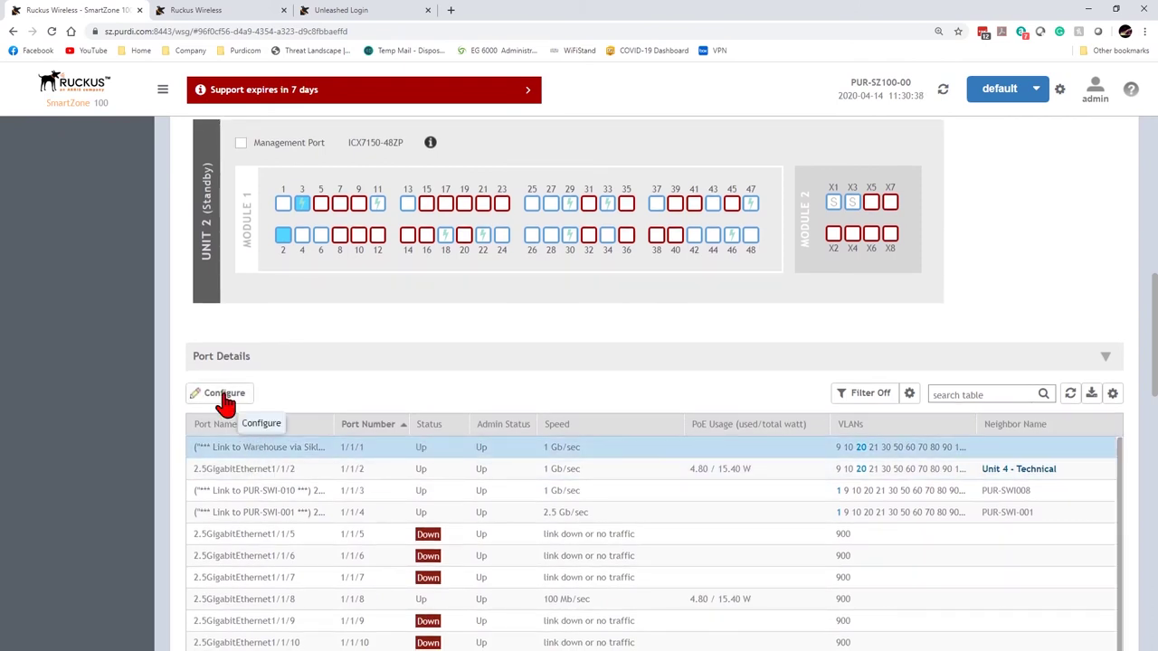
click(224, 398)
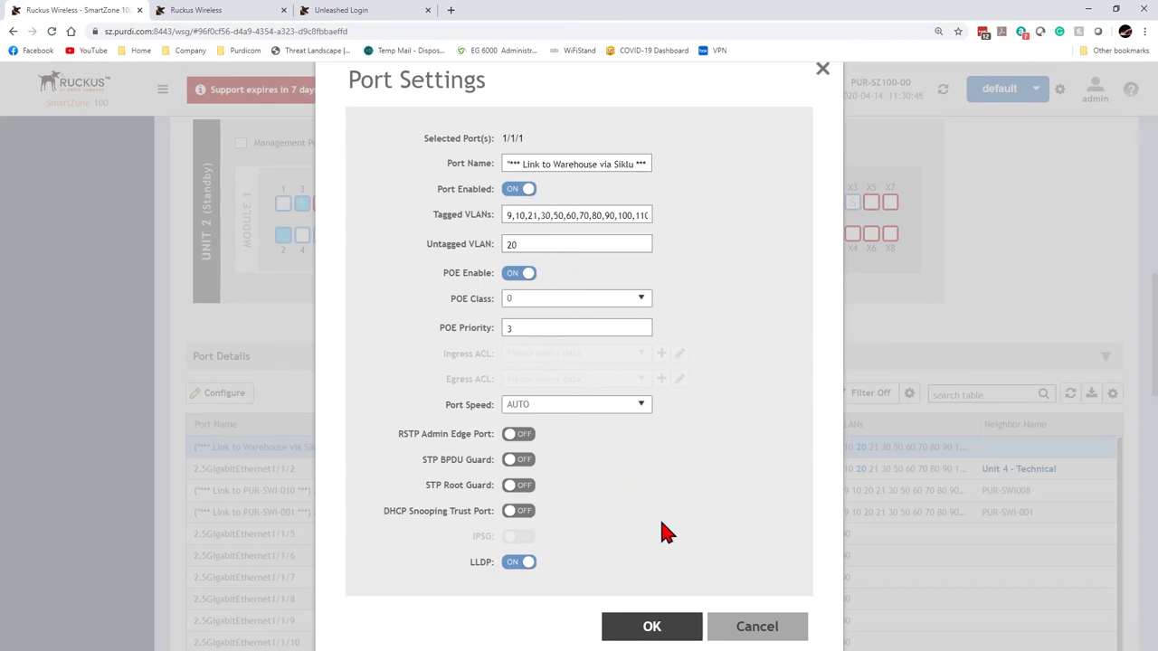
click(755, 627)
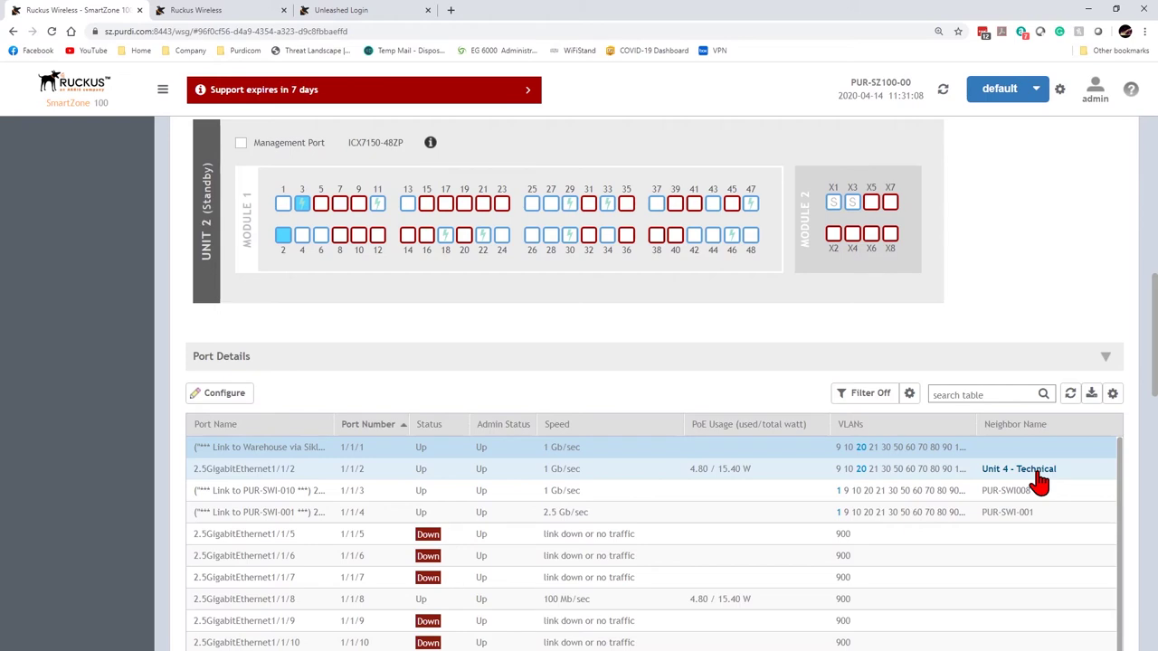
Open the LAG PUR-SWI-001 below the port details for editing, browse its selectable ports, and cancel without changes
scroll(678, 384, down, 3)
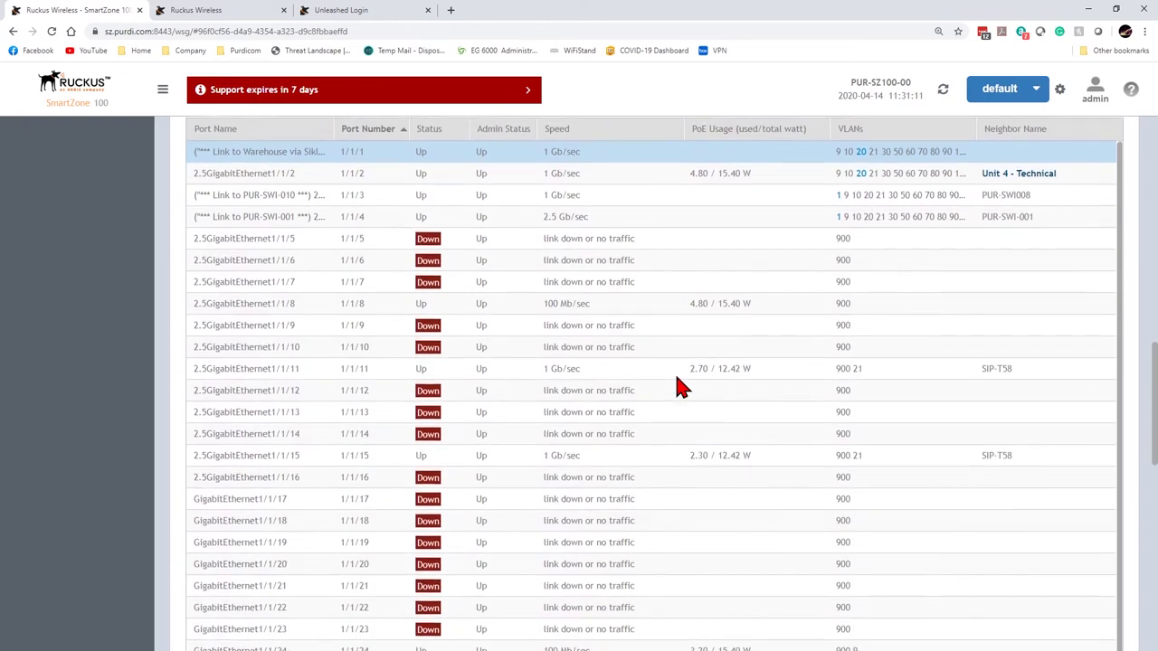
scroll(678, 384, down, 4)
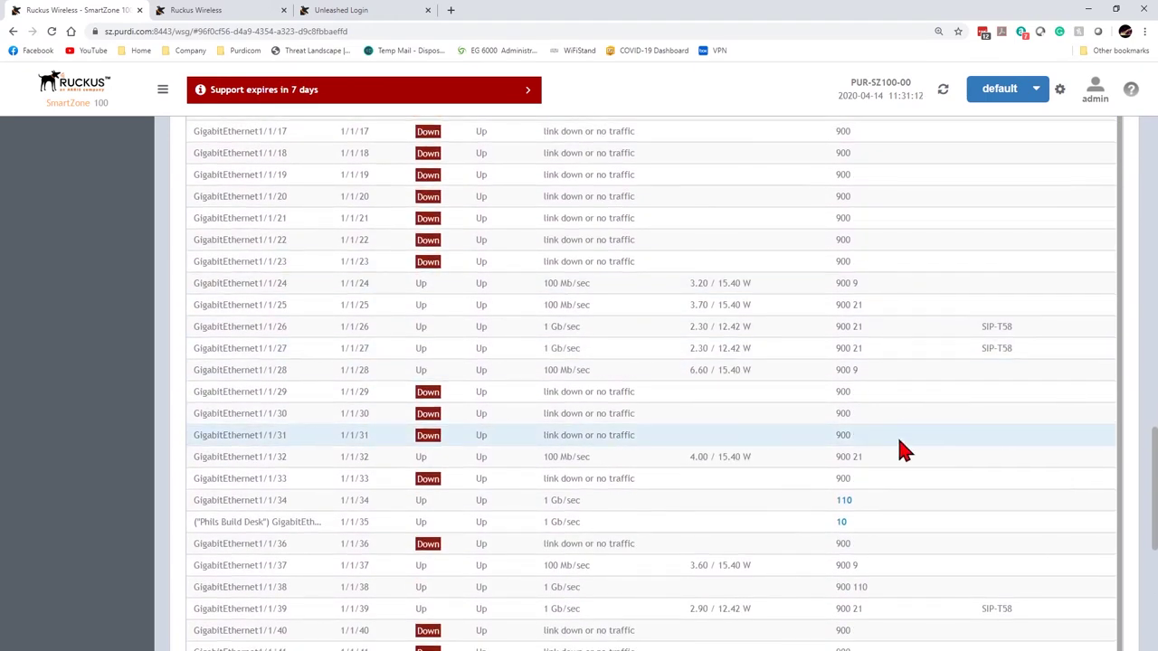
scroll(899, 442, down, 4)
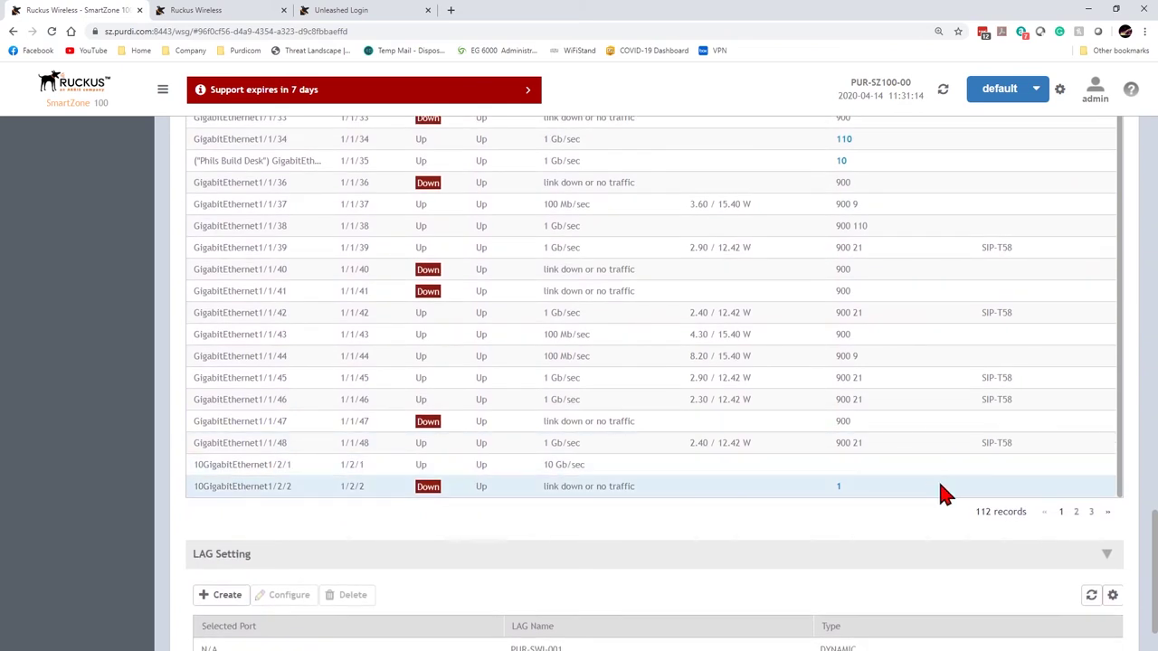
scroll(941, 493, down, 1)
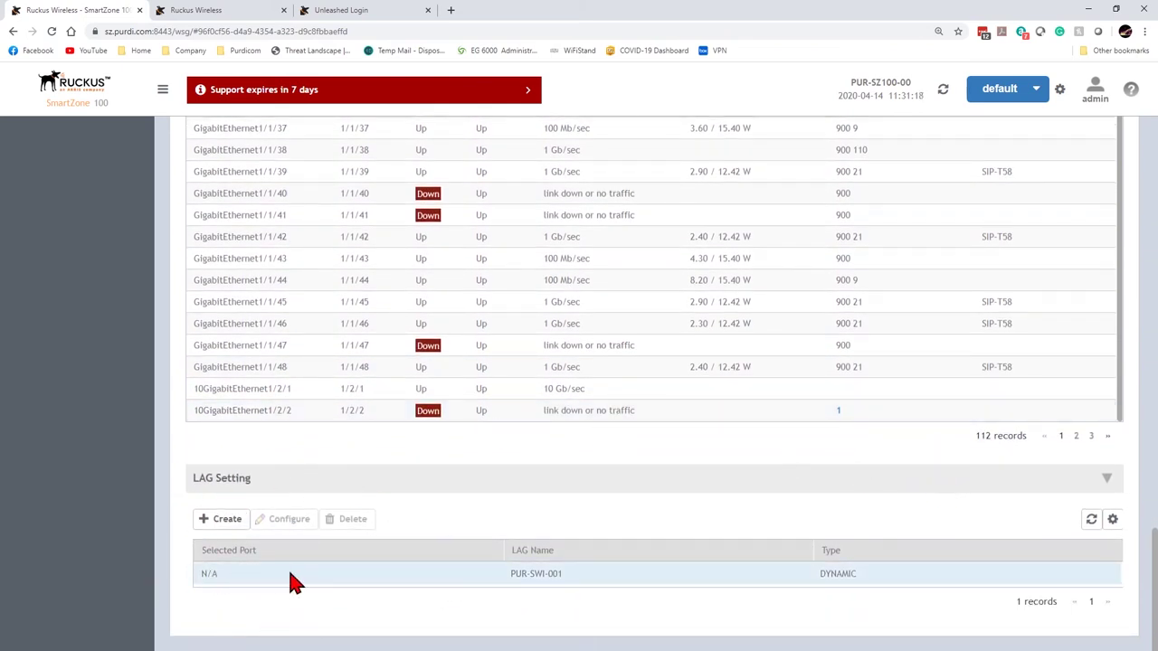
click(511, 576)
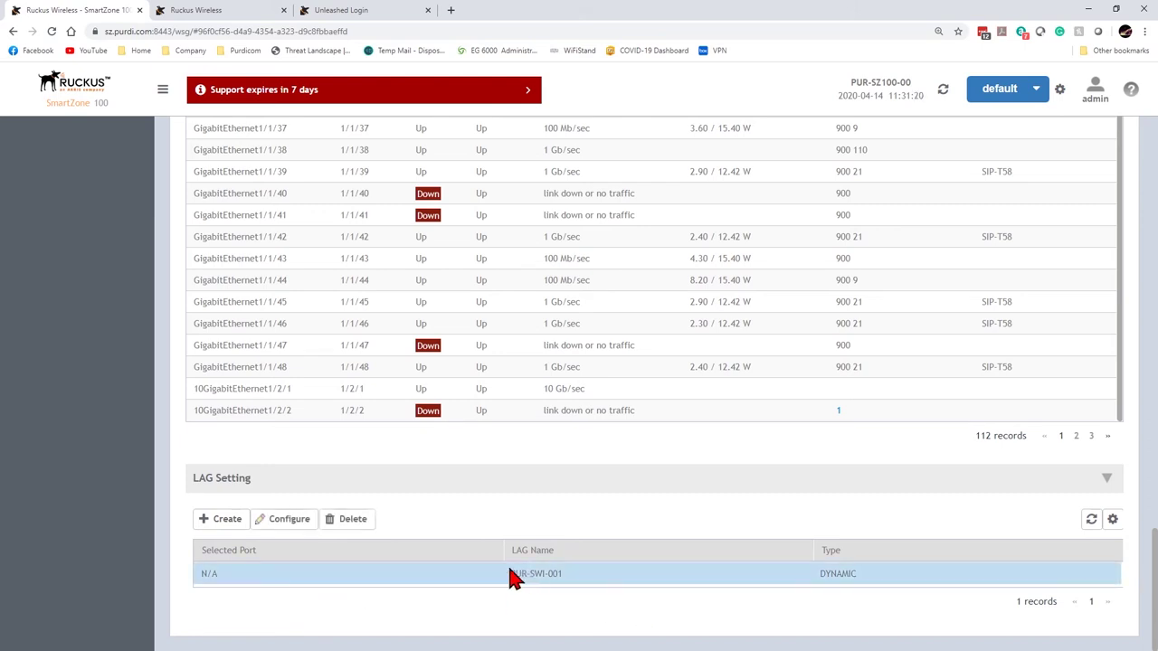
click(286, 519)
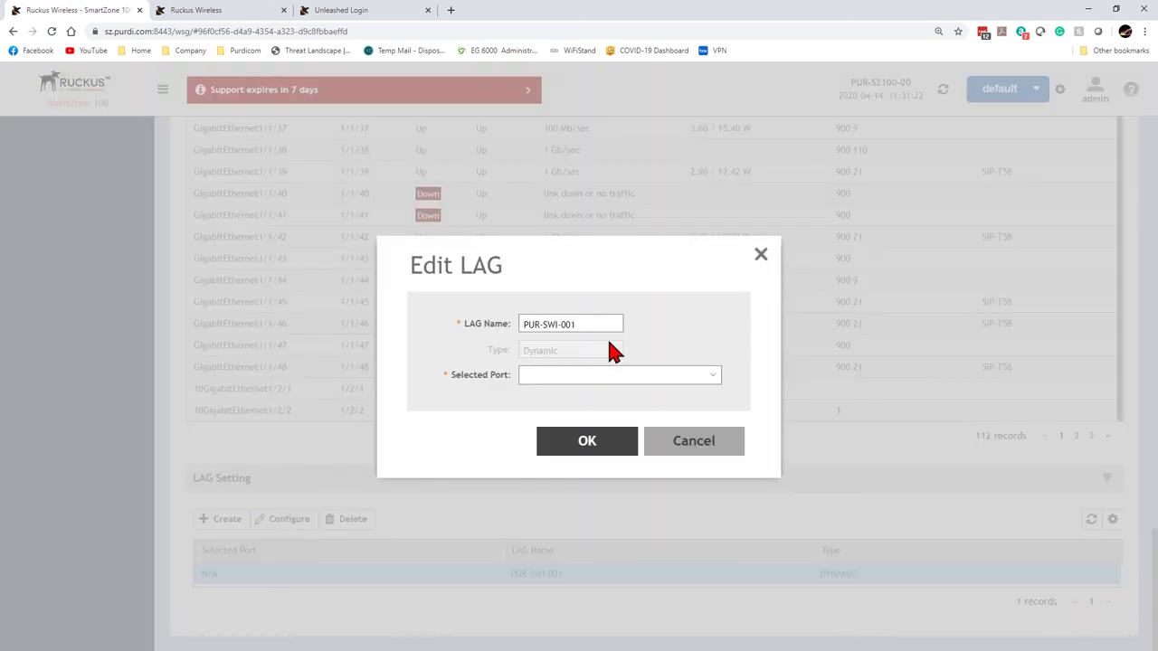
click(714, 377)
scroll(662, 457, down, 20)
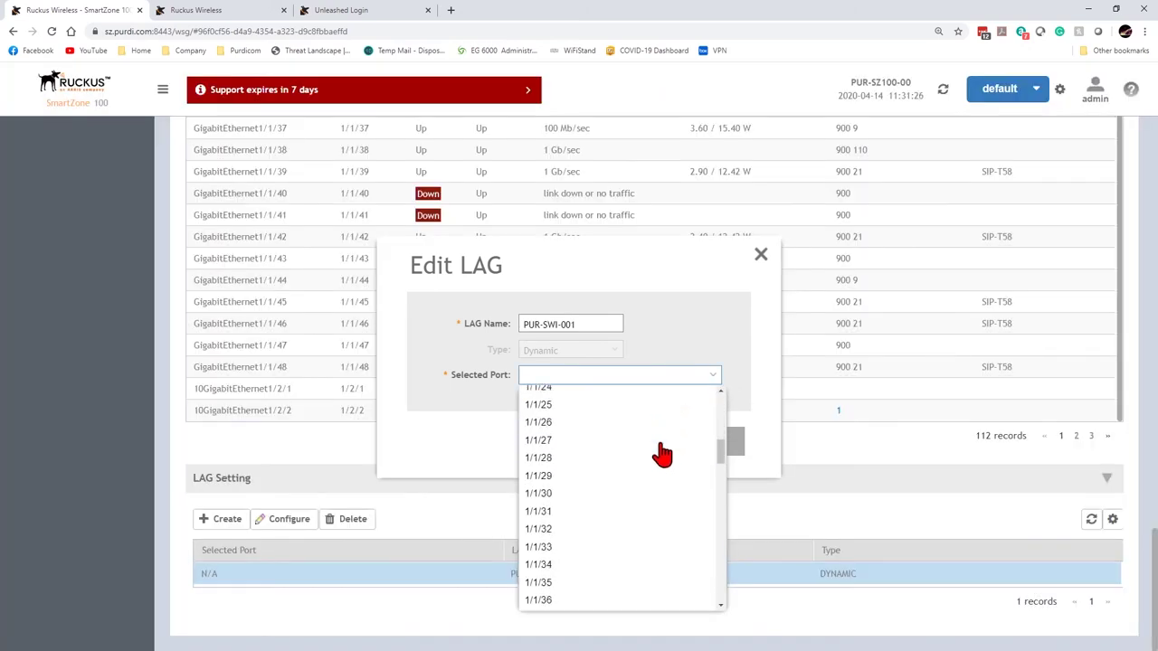
scroll(660, 456, down, 3)
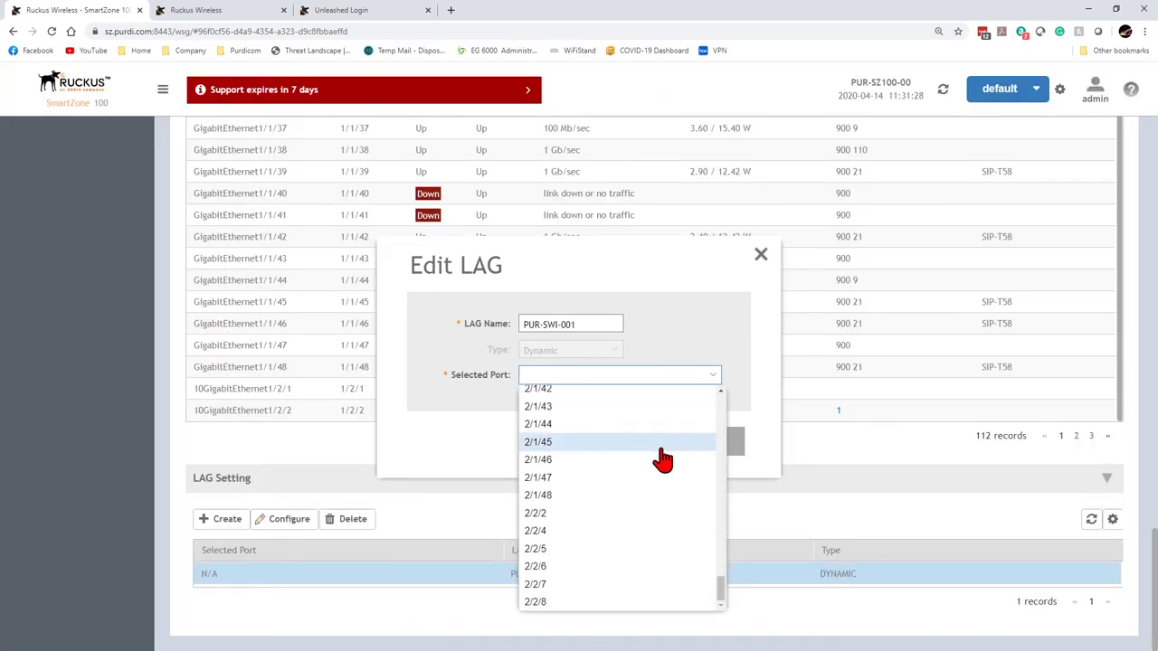
click(757, 440)
click(694, 442)
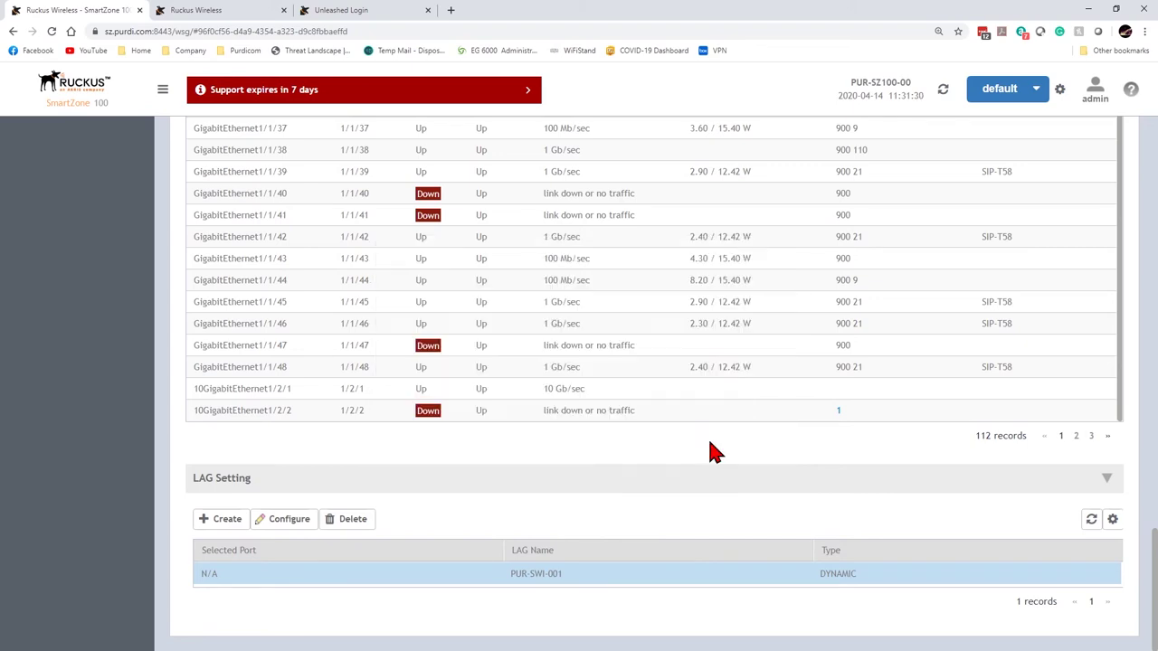
Review PUR-SWI-003's health data, covering CPU and memory utilization plus power supply, temperature and fan status
scroll(652, 439, up, 12)
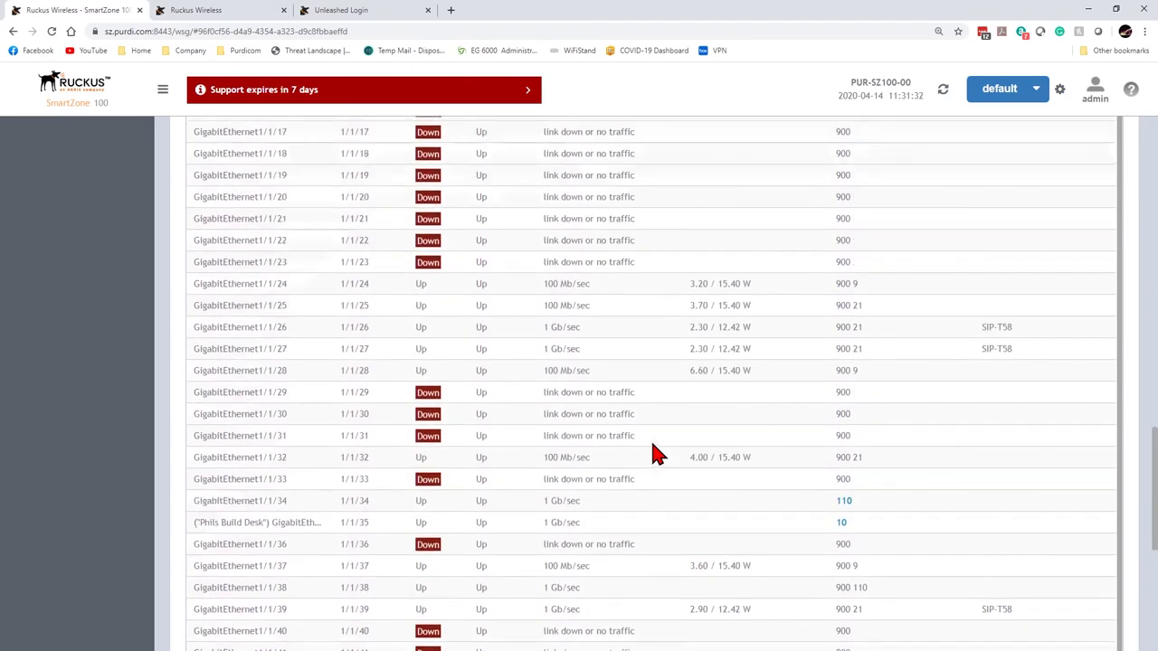
scroll(665, 307, up, 6)
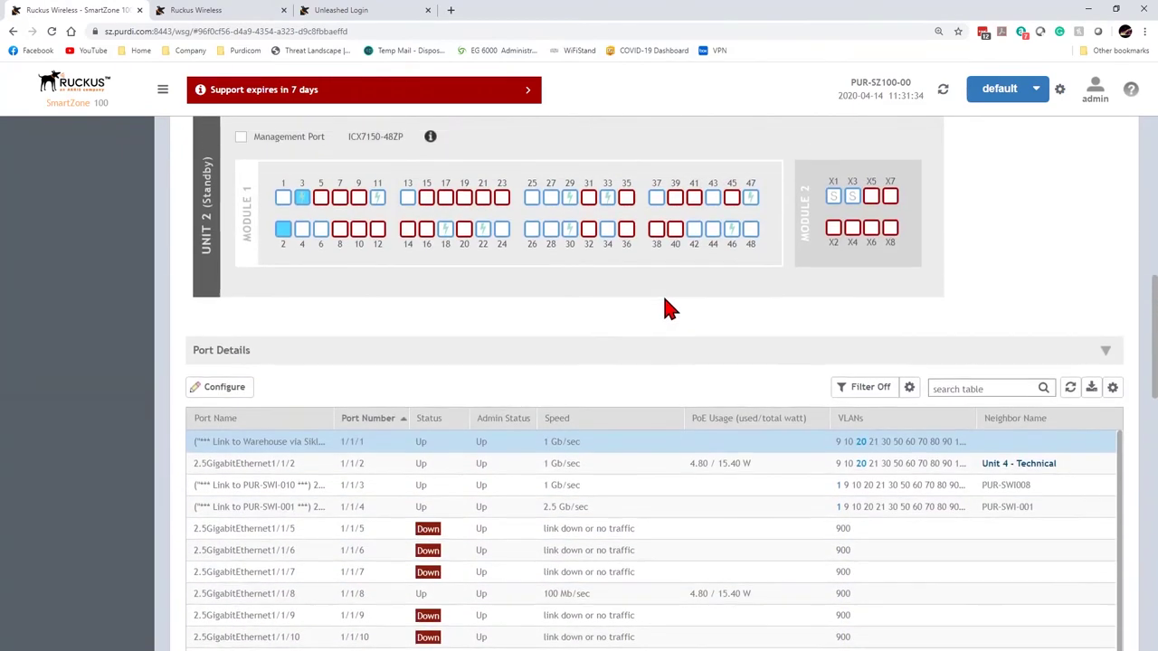
scroll(664, 298, down, 2)
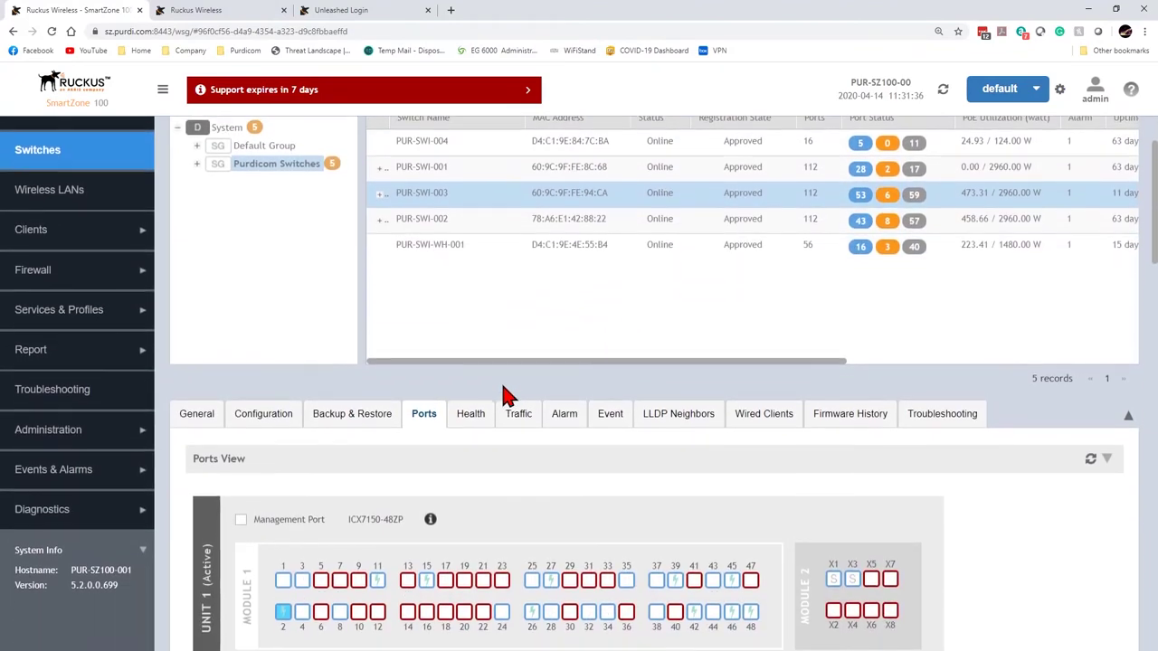
click(472, 405)
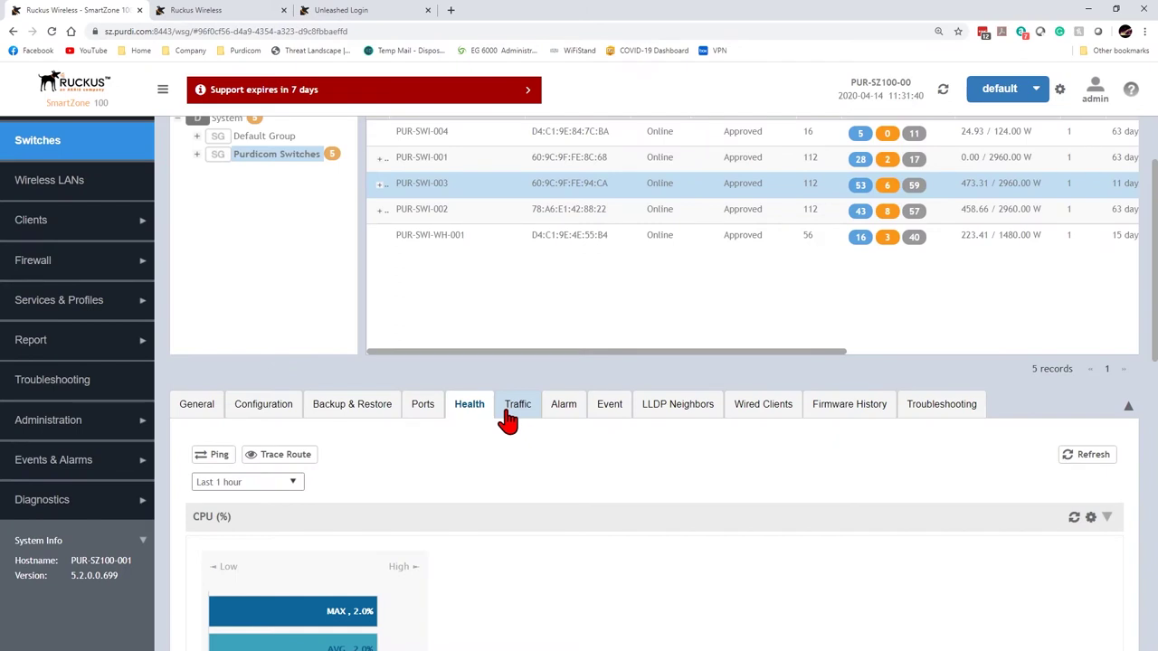
scroll(508, 421, down, 5)
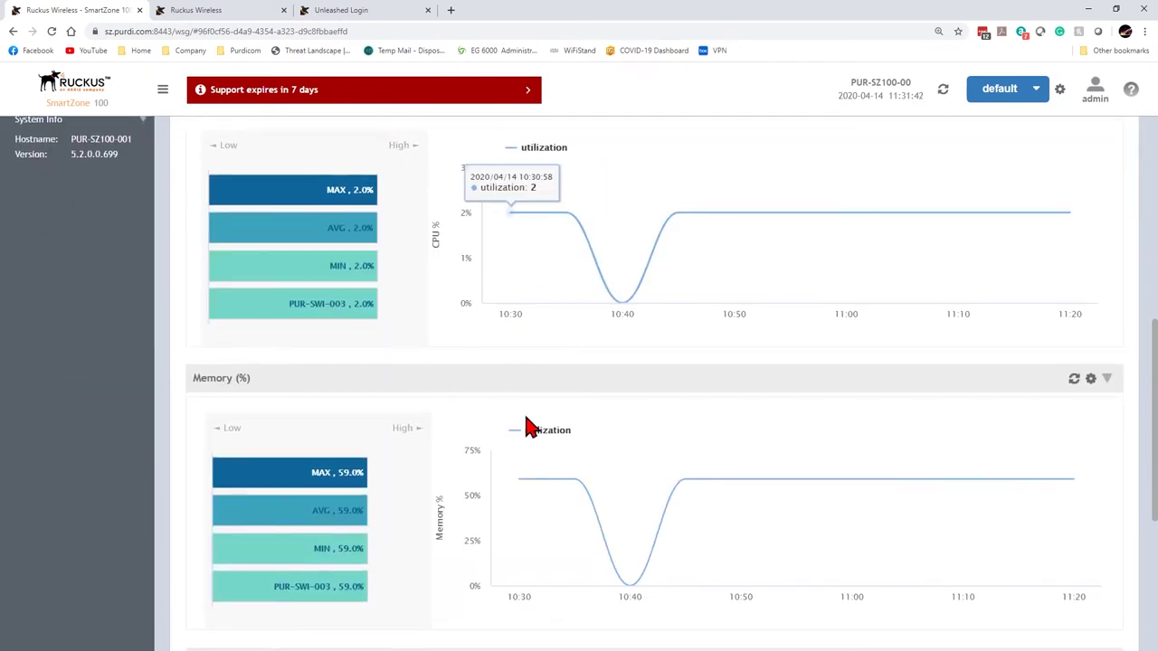
scroll(529, 427, down, 4)
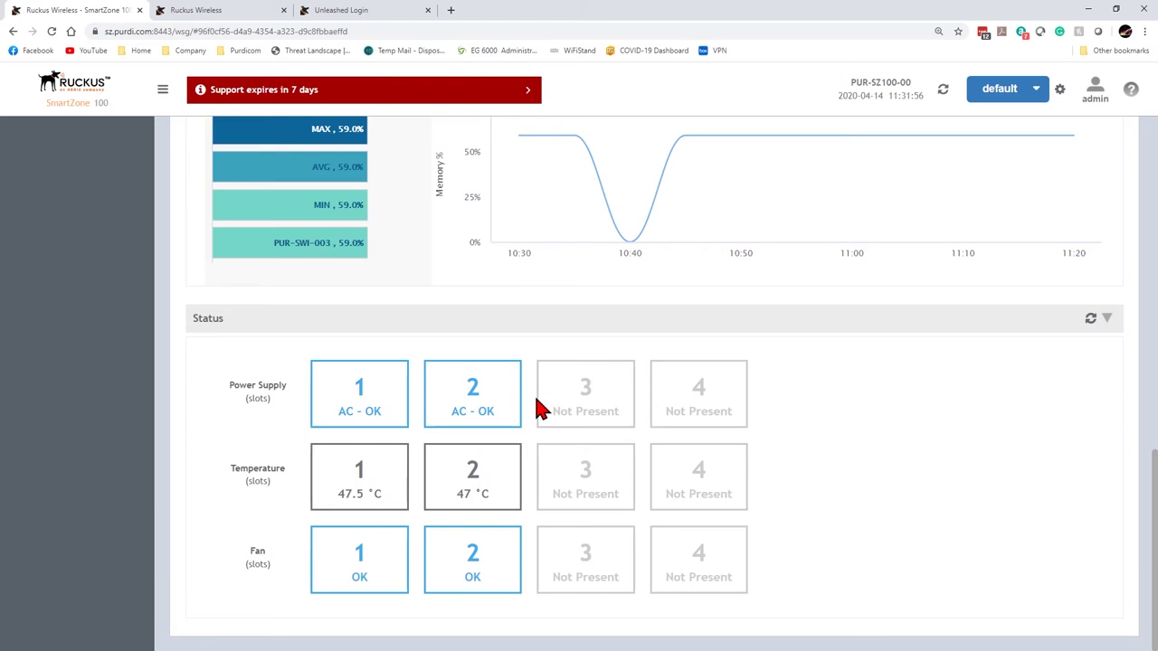
scroll(536, 402, up, 10)
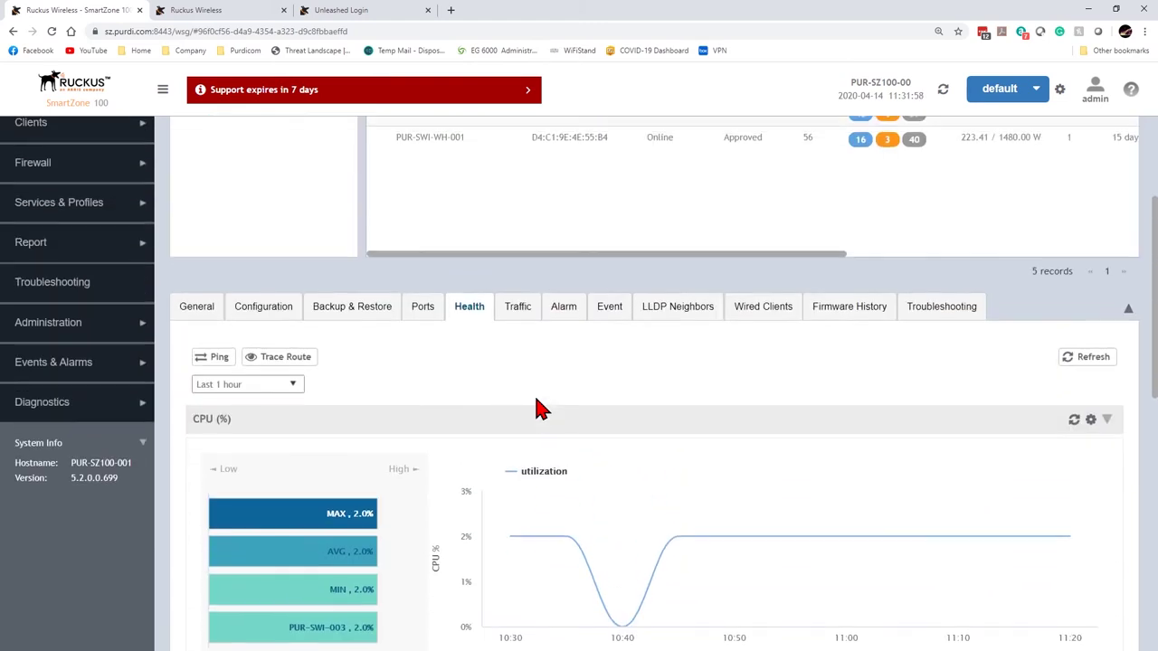
Review PUR-SWI-003's traffic over the last 14 days, covering the total traffic trend and the top ports
scroll(536, 400, up, 2)
click(513, 378)
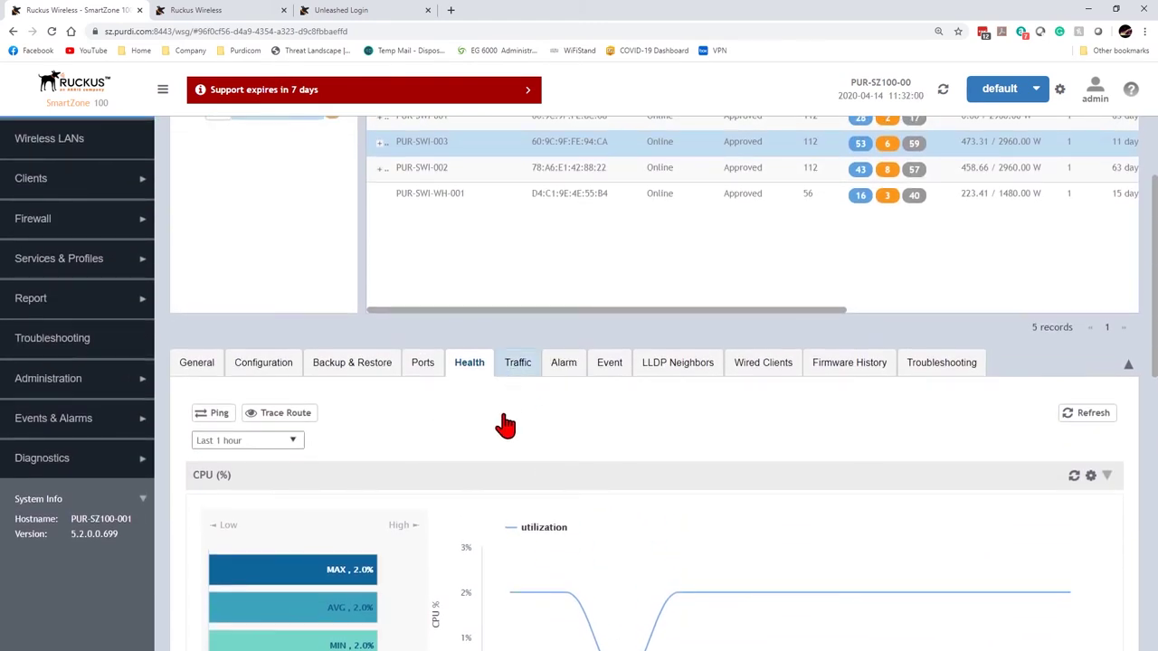
scroll(506, 421, down, 2)
scroll(506, 423, down, 2)
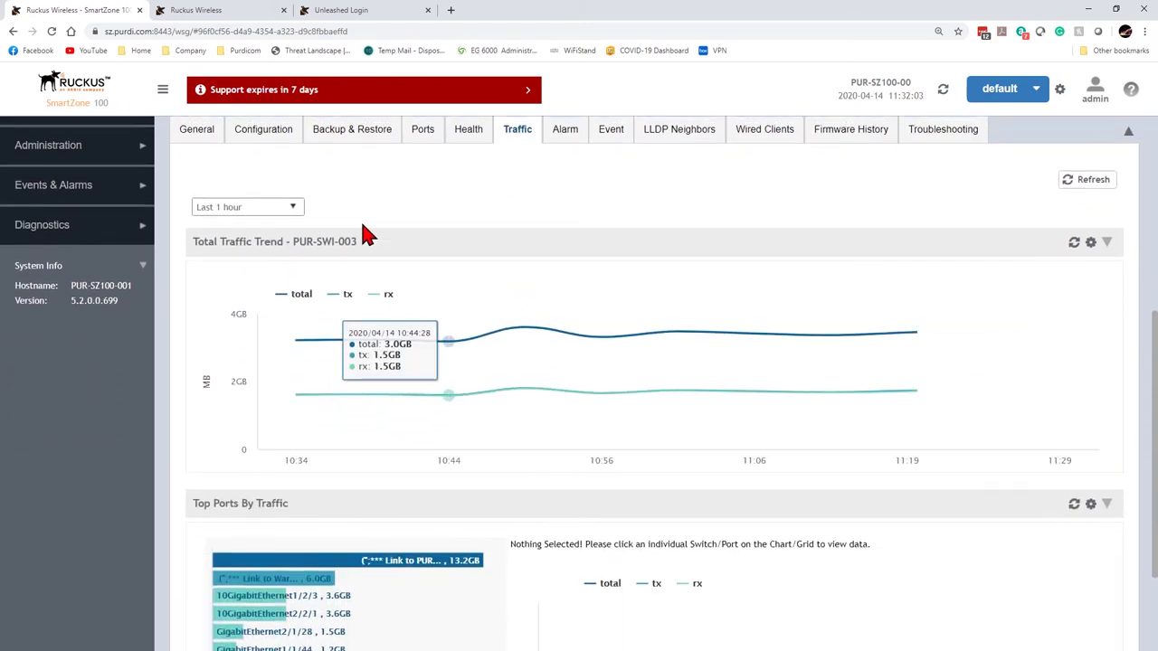
click(293, 201)
click(239, 273)
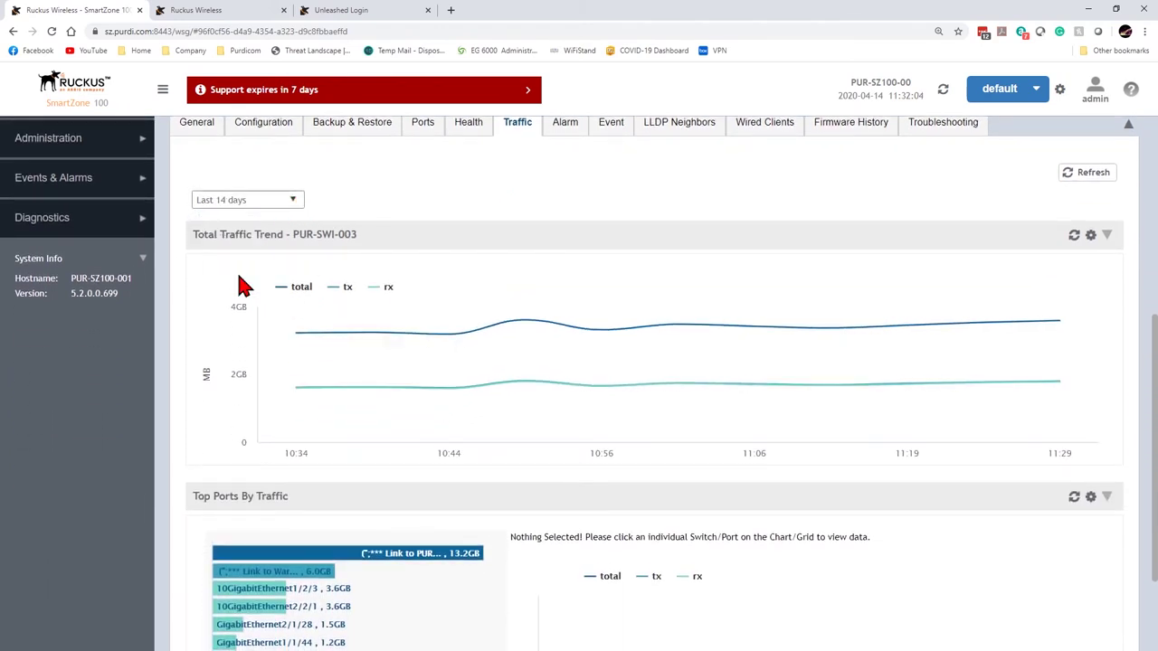
scroll(496, 469, down, 3)
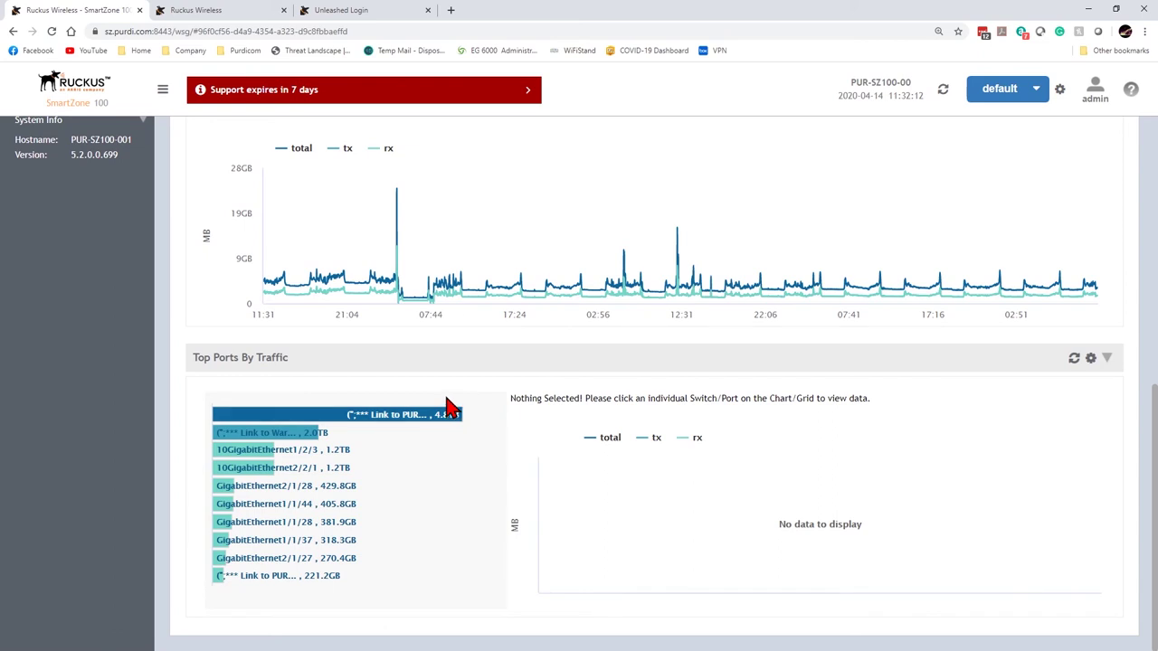
mouse_move(431, 409)
Show PUR-SWI-003's LLDP neighbors and widen the Local Port column of the AP neighbors table to read full port names
scroll(548, 473, up, 5)
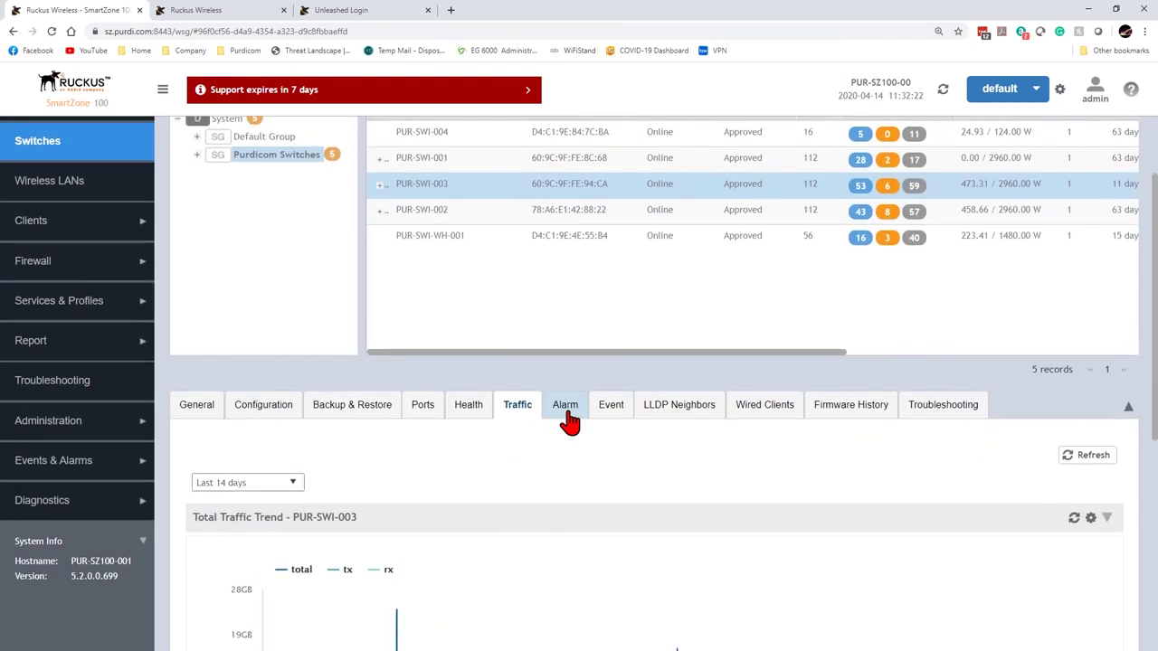
click(676, 414)
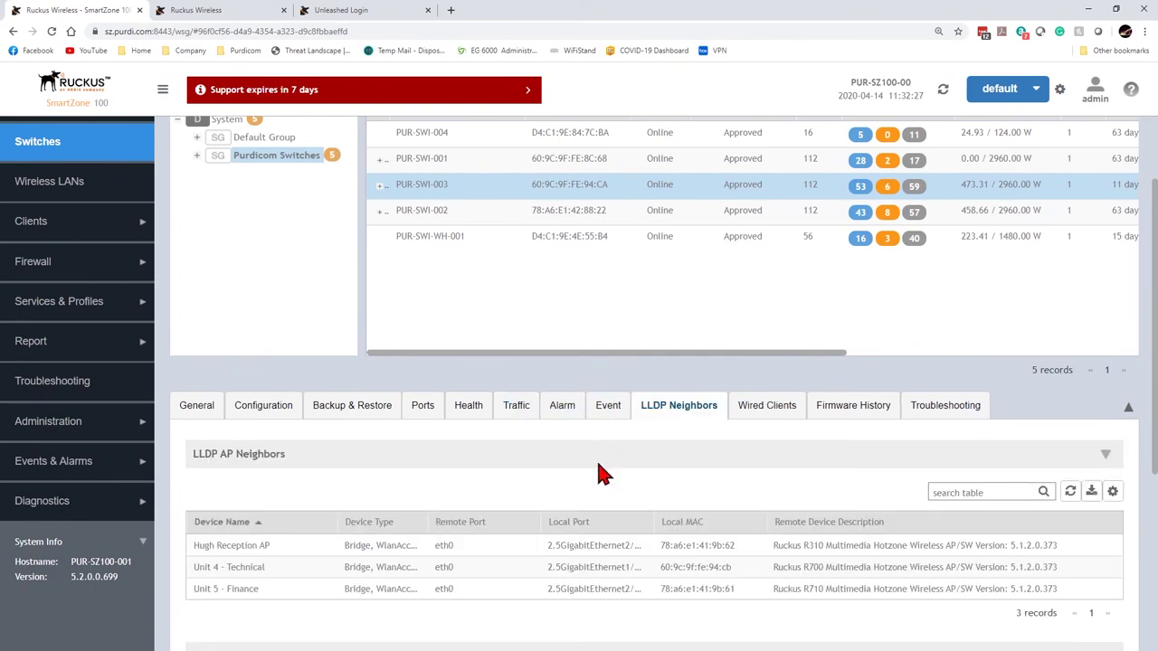
scroll(602, 471, down, 1)
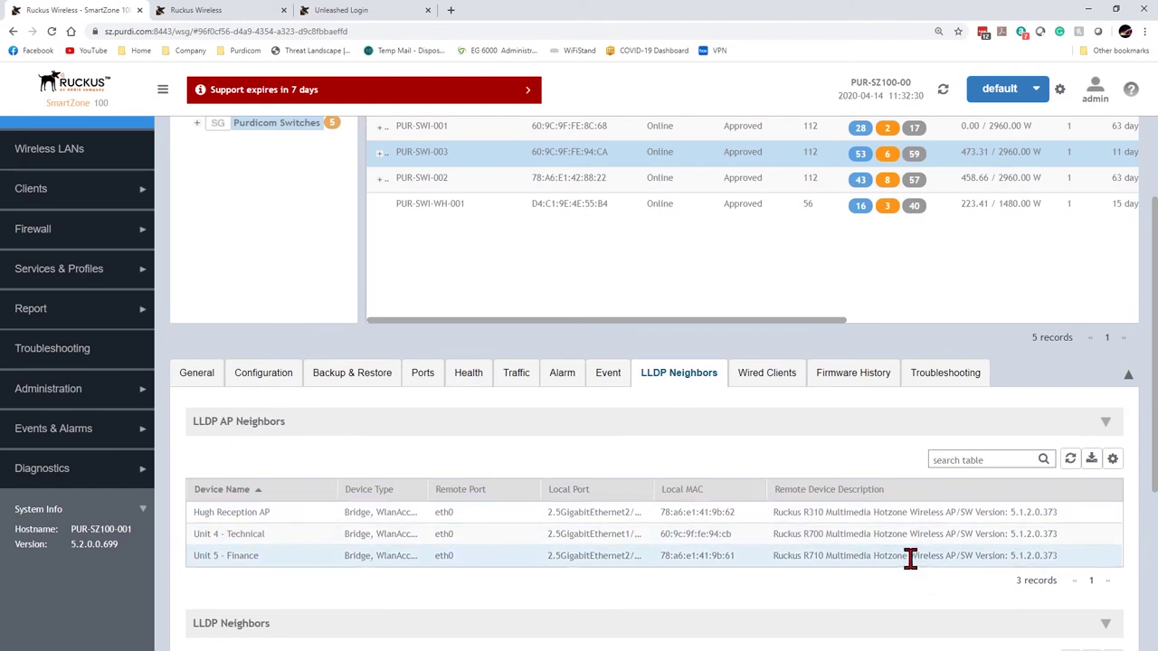
scroll(995, 547, down, 1)
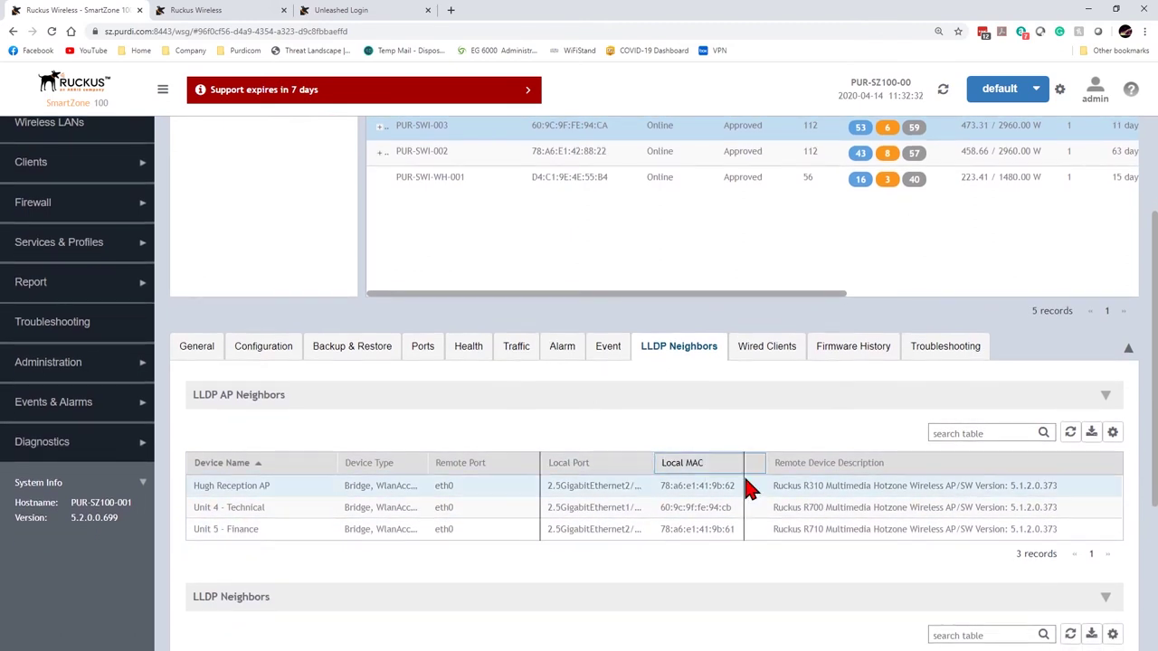
drag(747, 489, 750, 490)
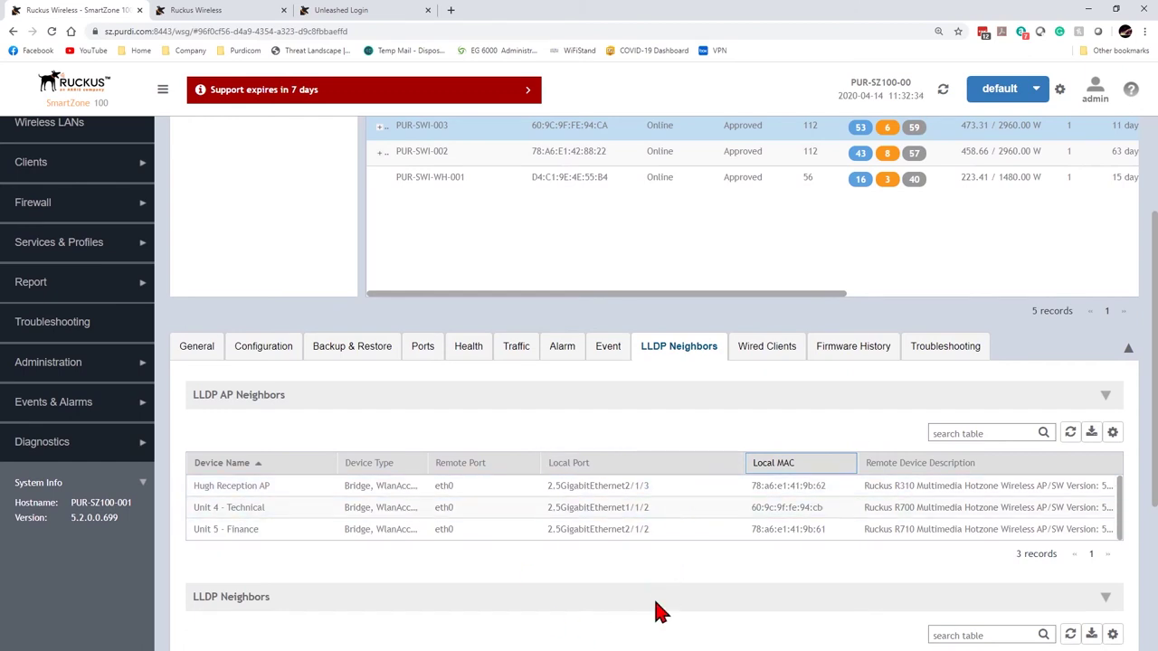
Widen the Local Port and Remote Port columns of the general LLDP Neighbors table and browse its entries through page 3
scroll(380, 534, down, 3)
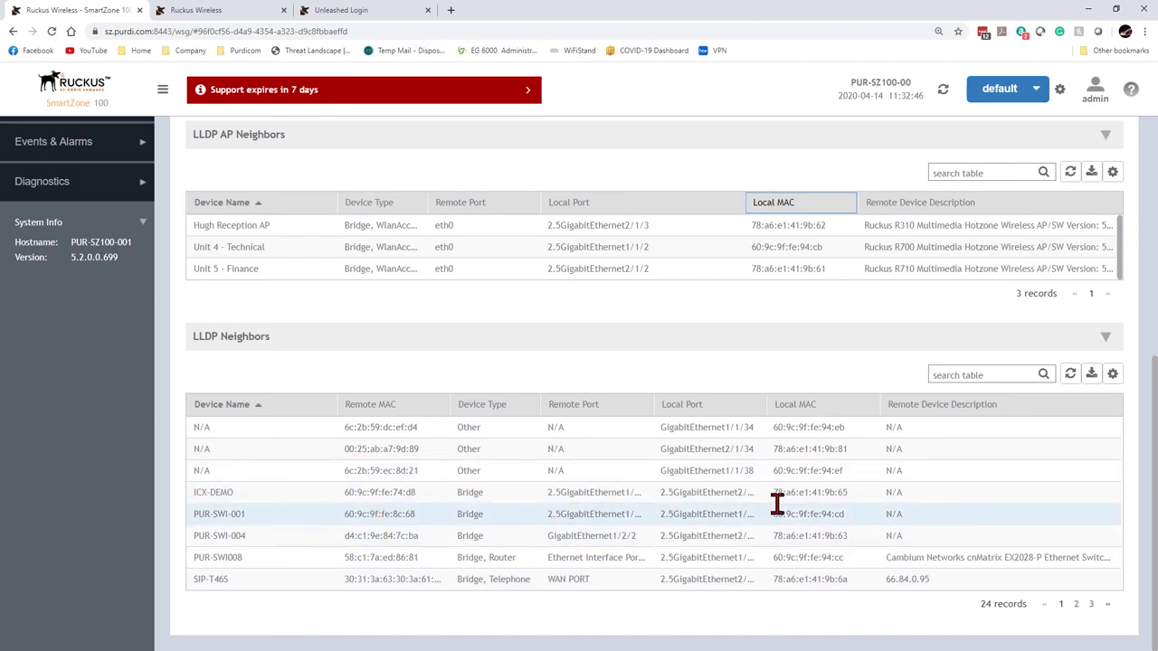
drag(769, 406, 833, 414)
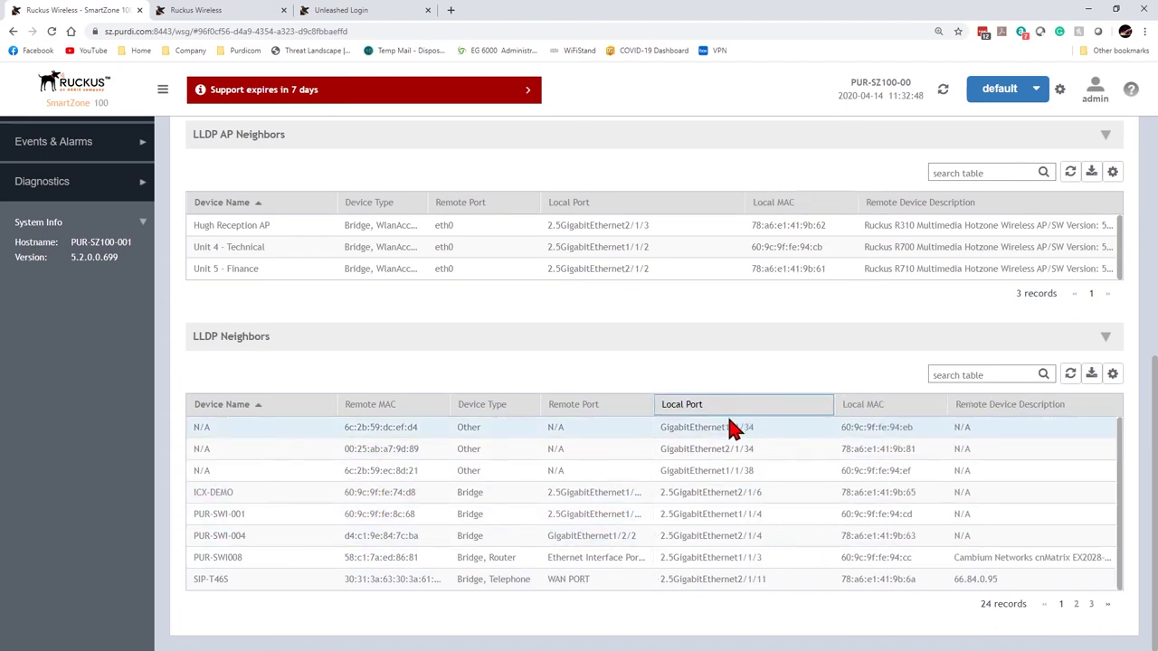
drag(649, 403, 696, 405)
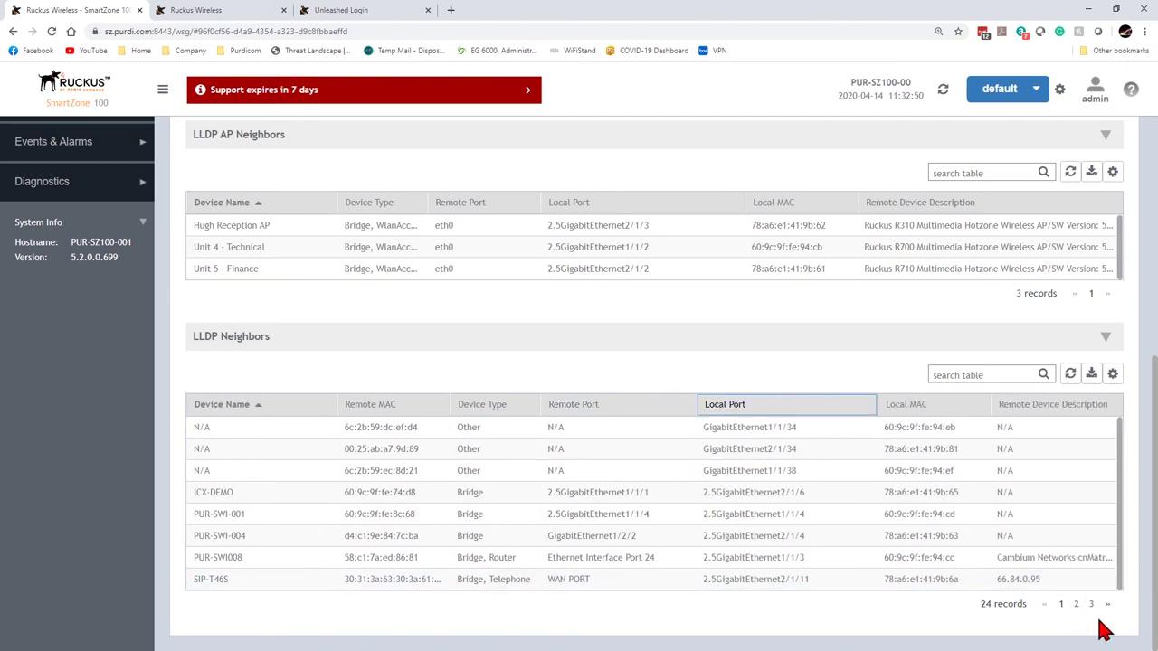
click(1075, 605)
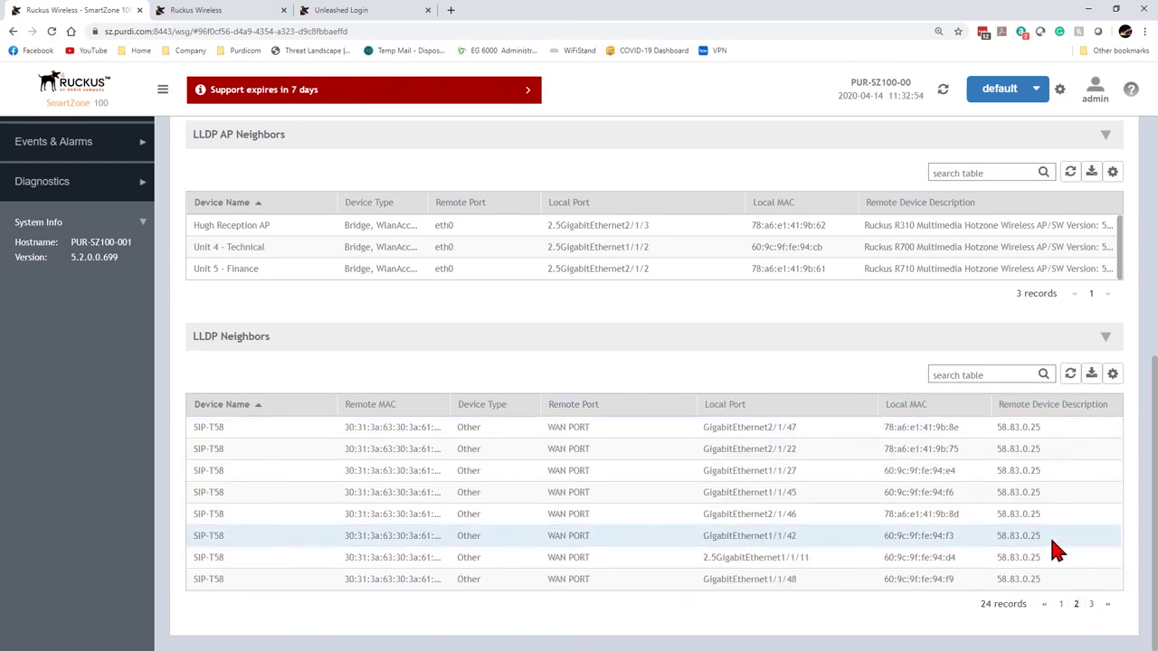
click(1091, 605)
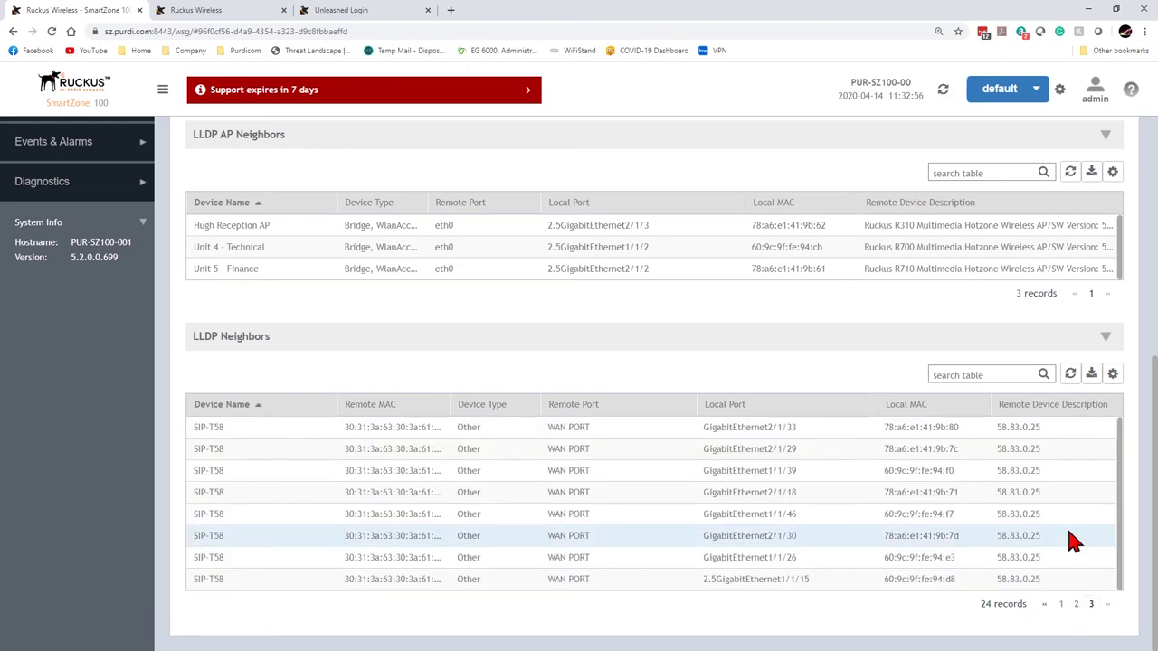
Review PUR-SWI-003's wired clients, including their authentication, port and VLAN details, and activate the table's search
scroll(656, 379, up, 2)
scroll(658, 388, up, 1)
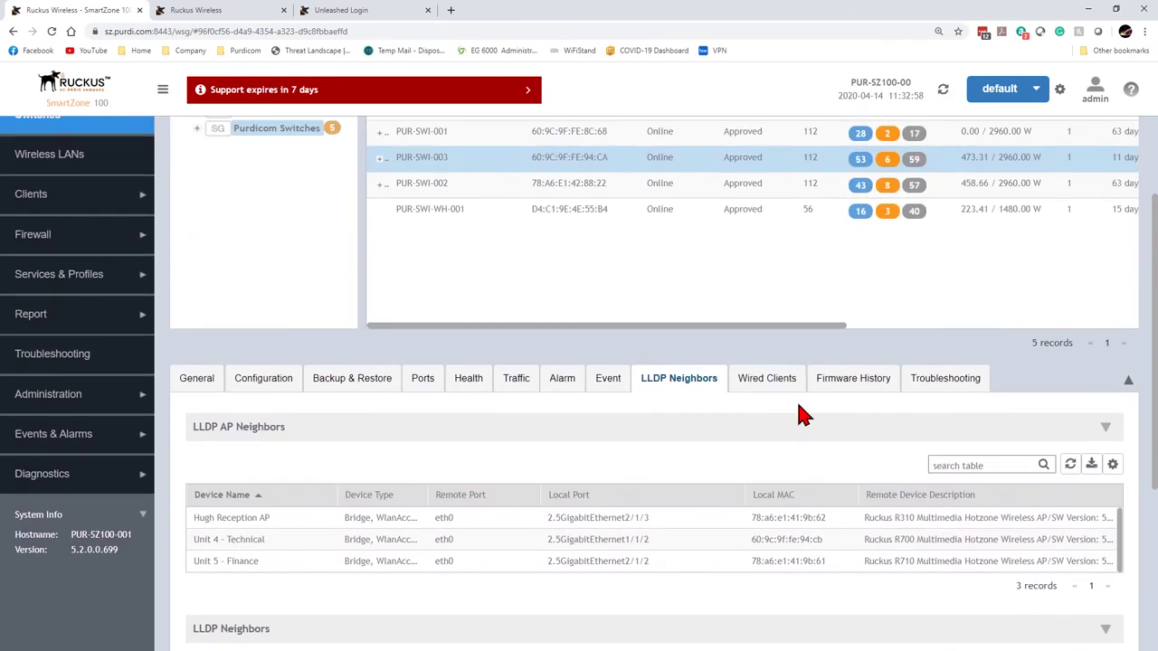
click(789, 400)
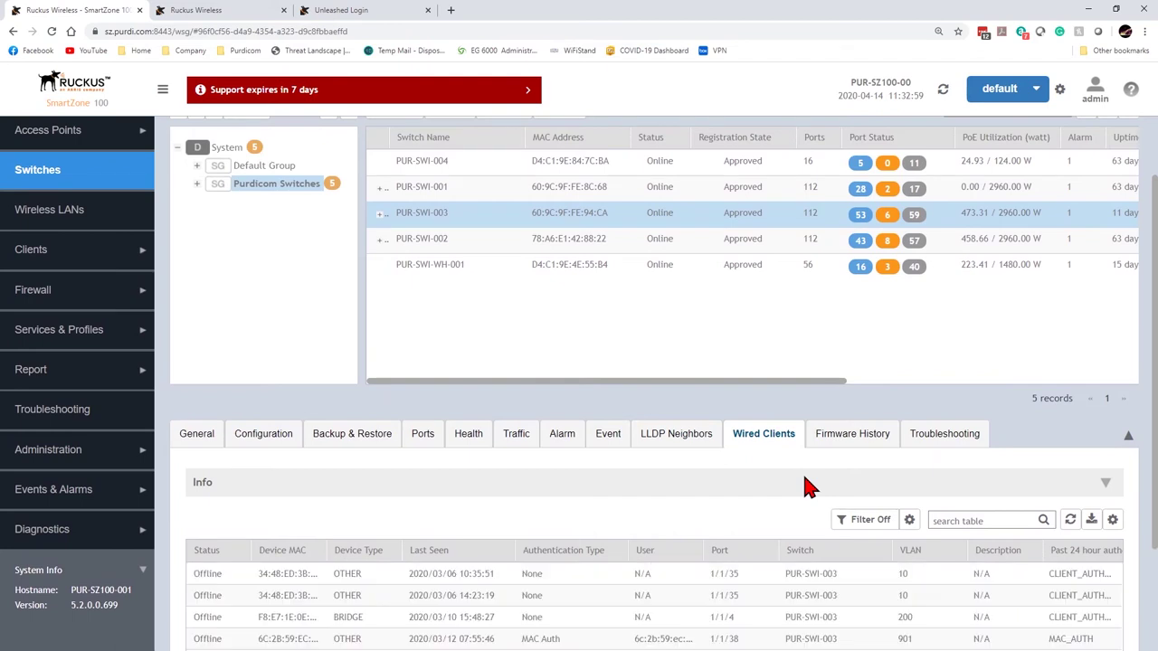
scroll(808, 486, down, 1)
scroll(805, 479, down, 3)
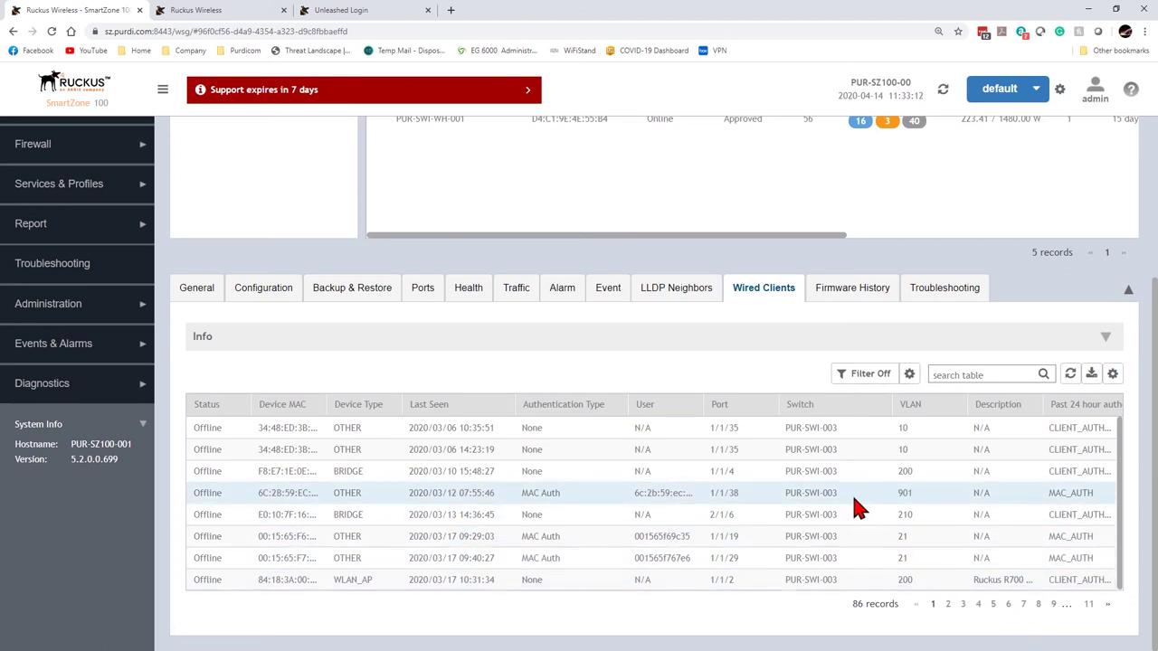
click(960, 376)
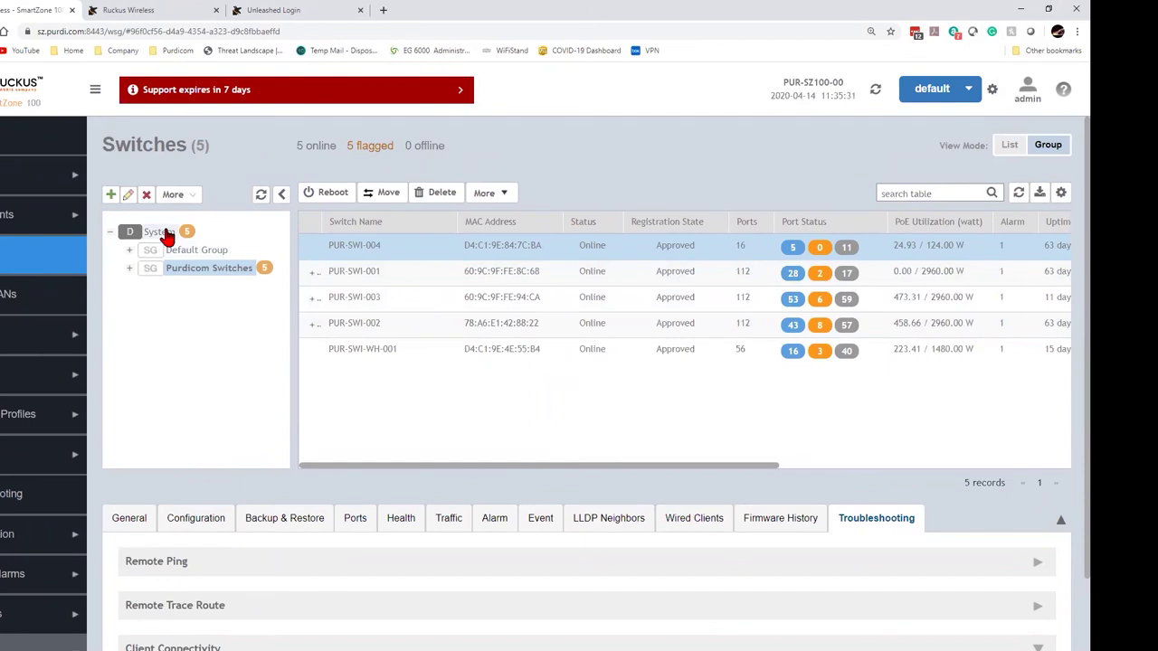
View the System-level switch information, and open the configuration of the Purdicom Switches group
click(167, 234)
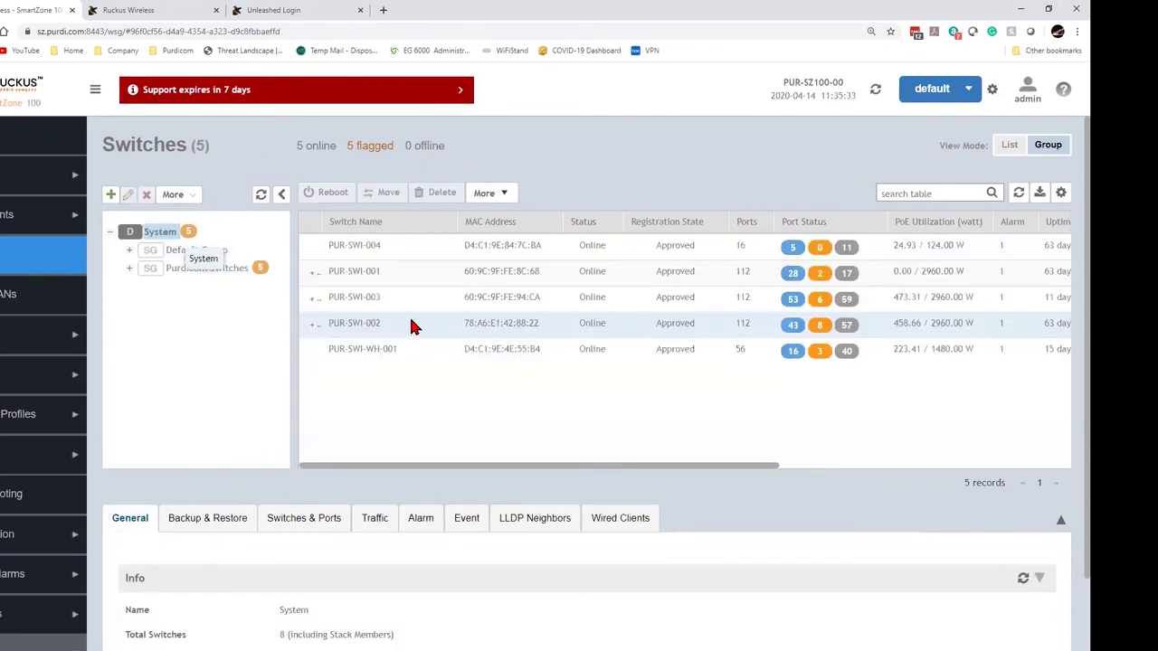
scroll(203, 451, down, 1)
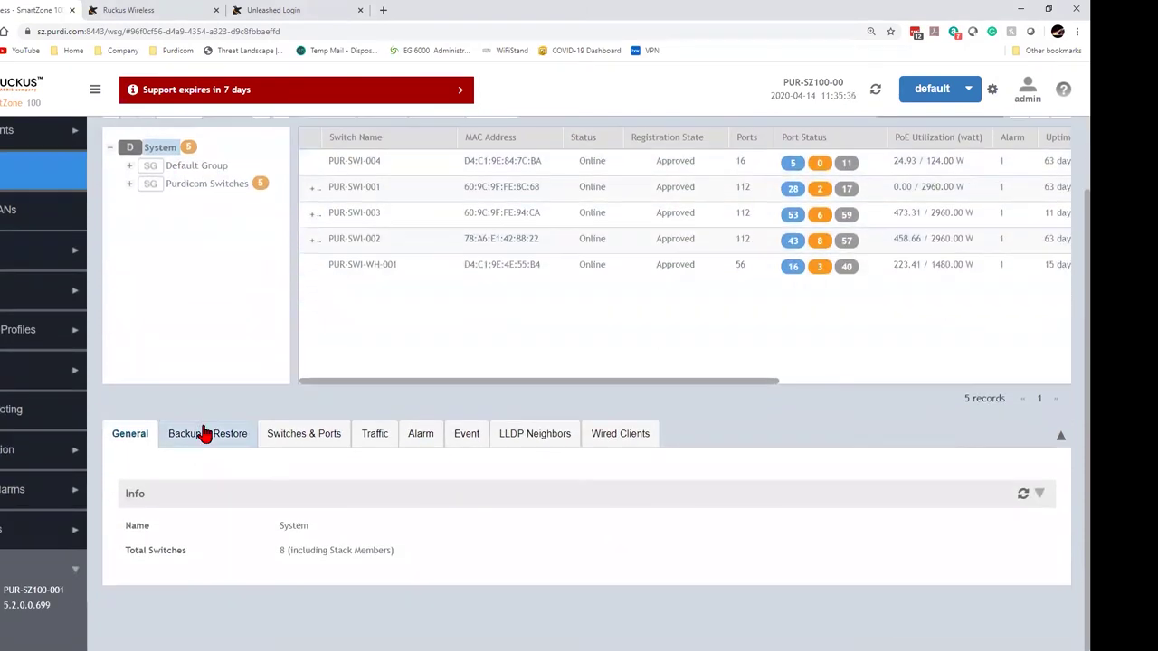
click(193, 186)
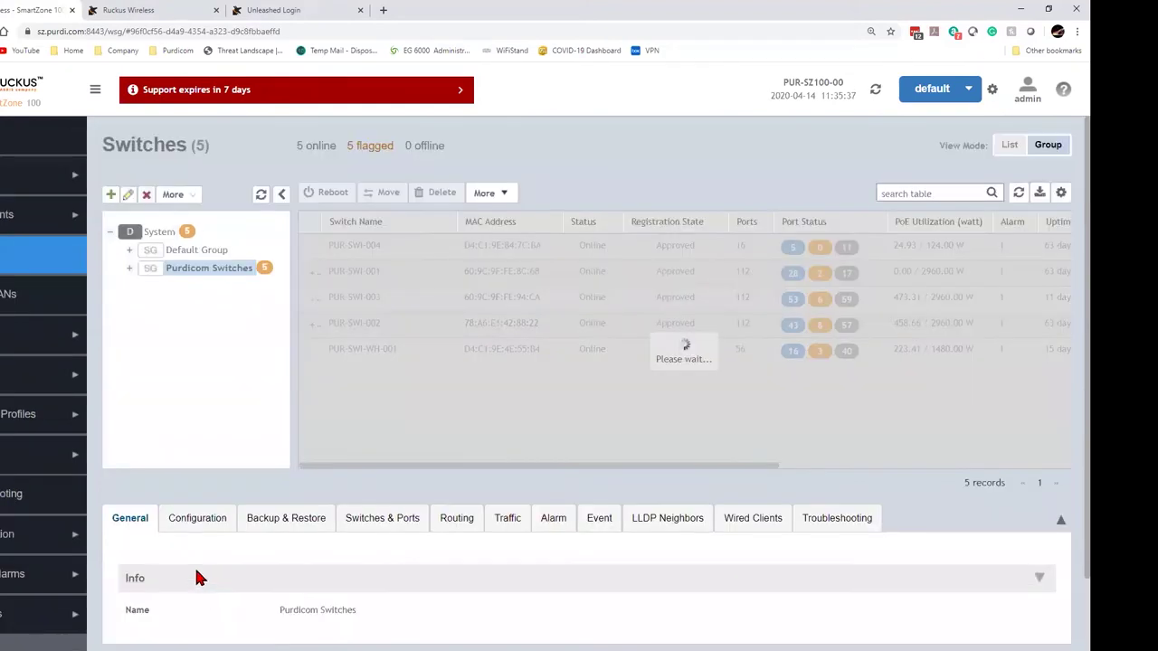
scroll(194, 438, down, 1)
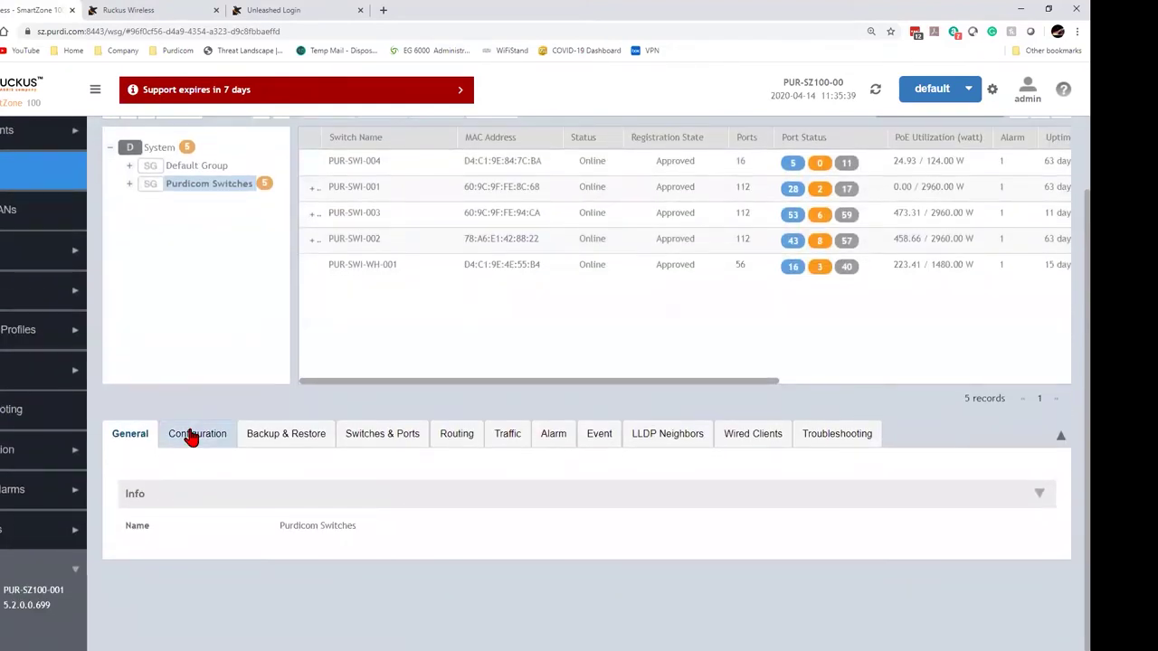
click(192, 436)
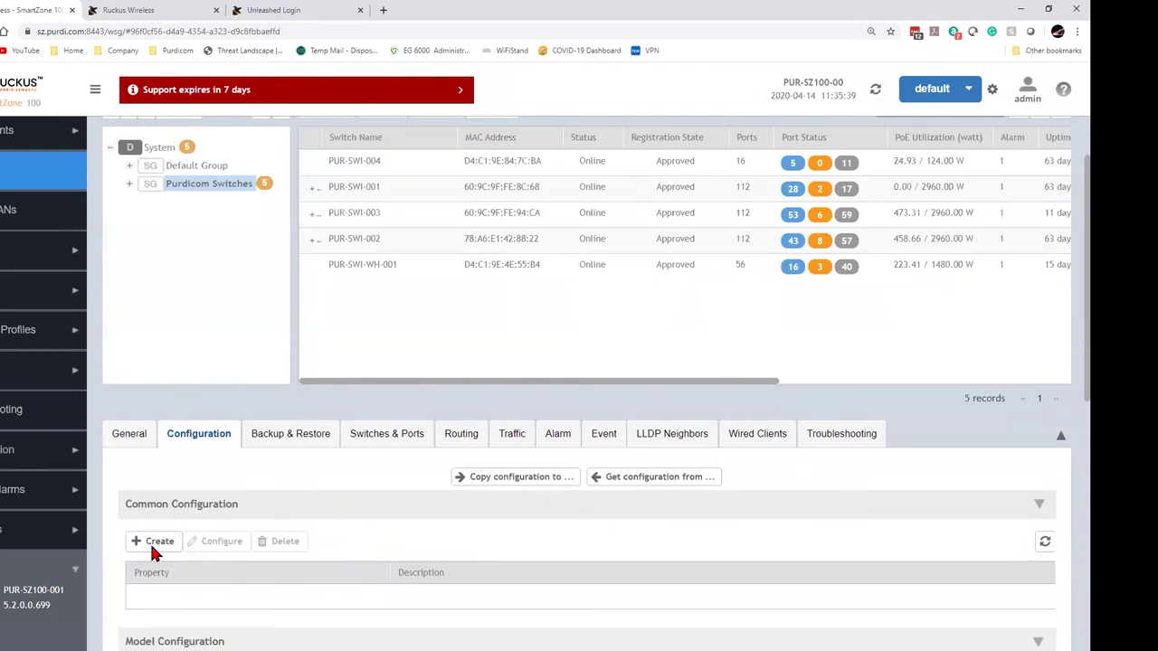
Open a new common configuration for Purdicom Switches, review its DNS and AAA settings, and close it without changes
scroll(1065, 312, down, 1)
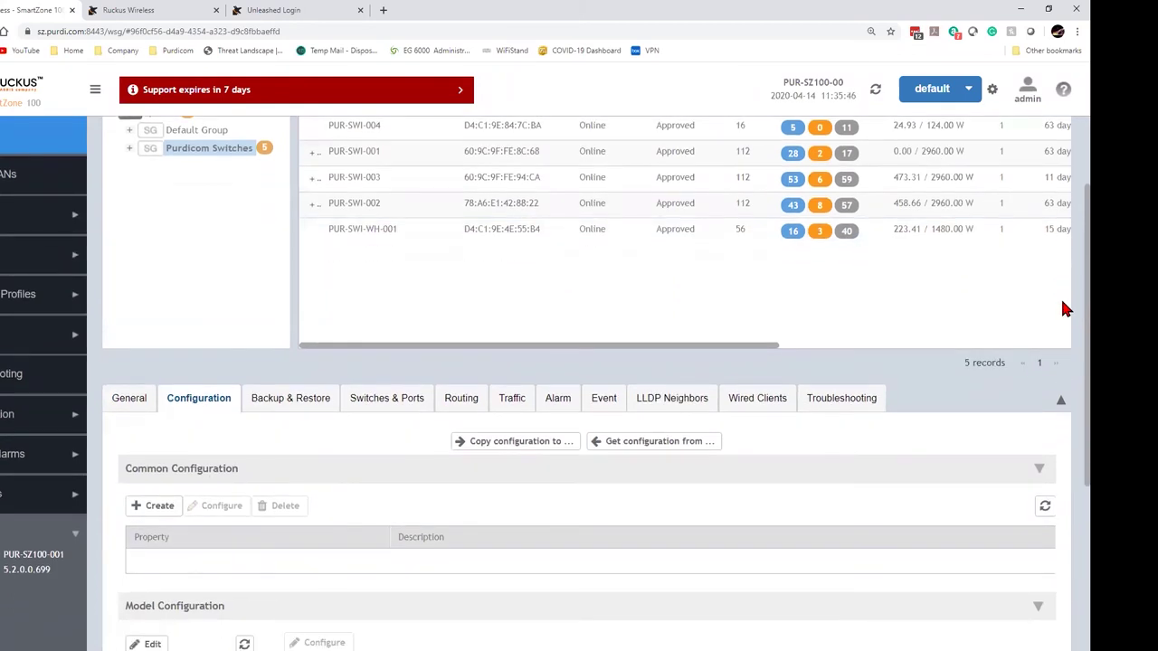
scroll(1064, 312, down, 4)
click(166, 360)
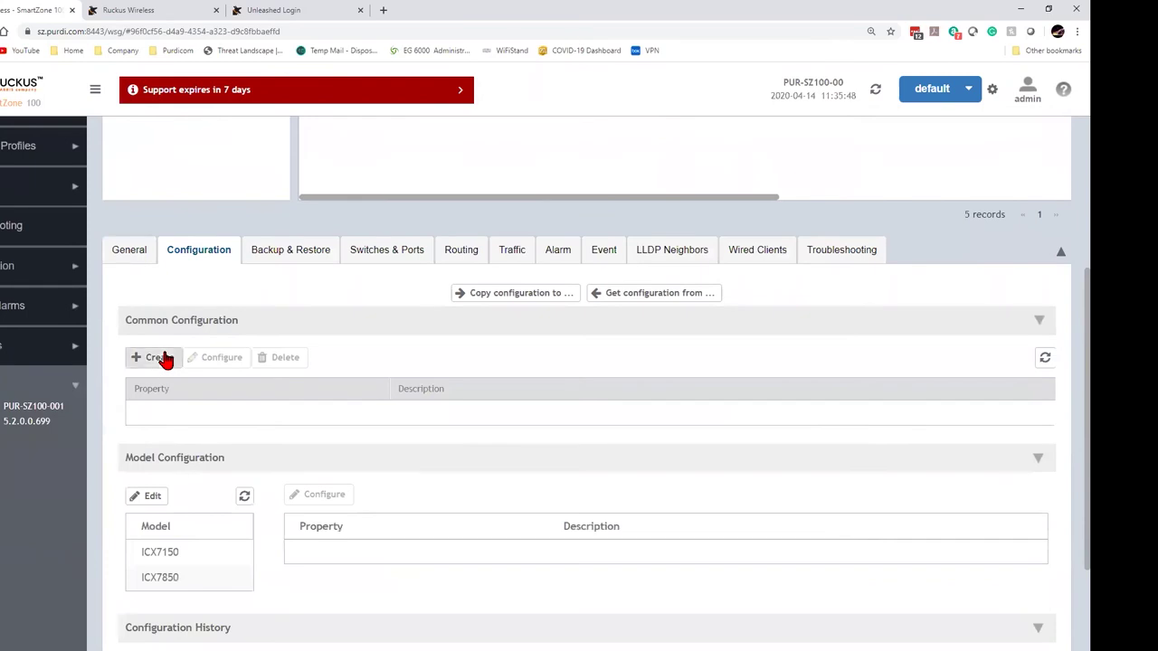
click(261, 336)
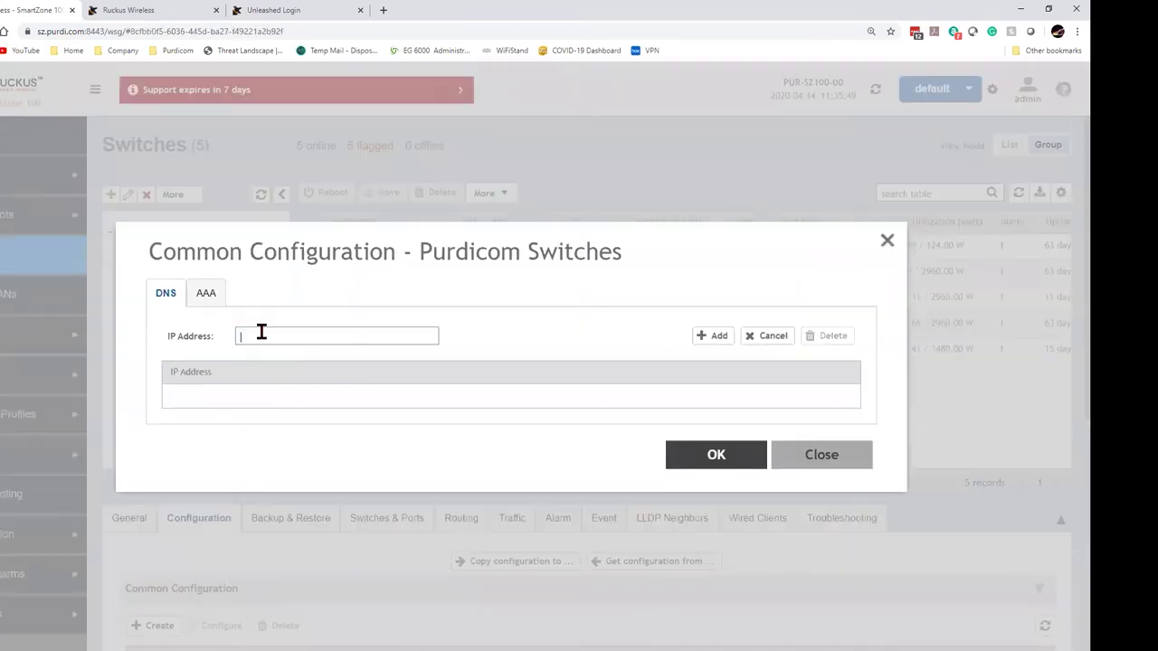
click(208, 301)
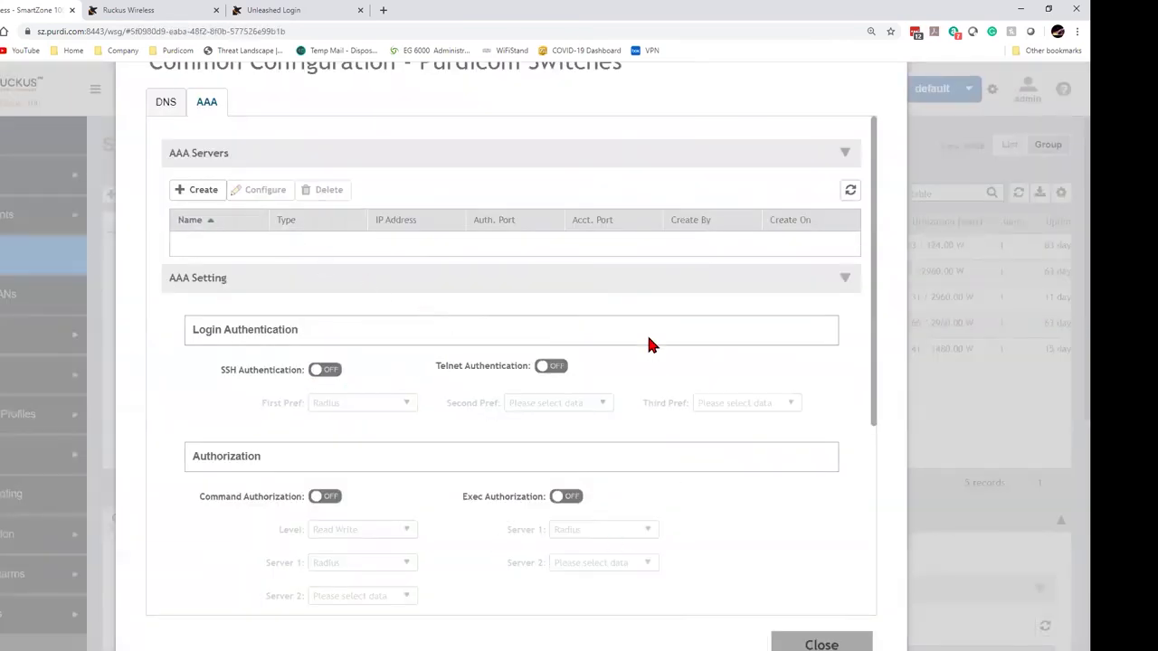
scroll(801, 497, down, 2)
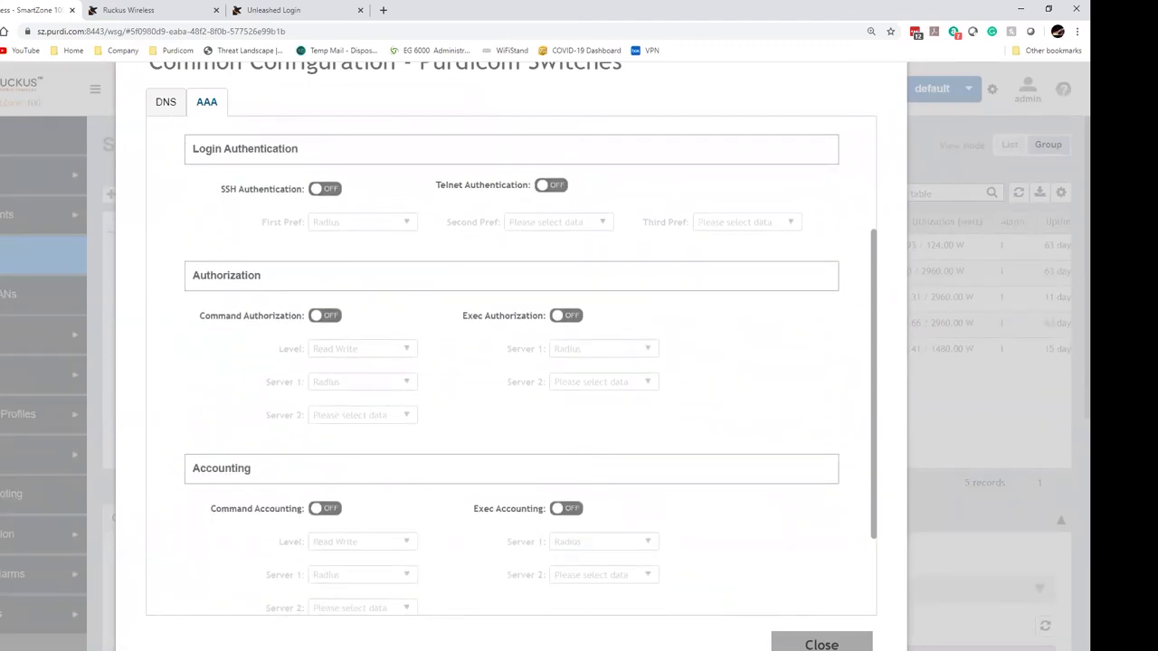
click(821, 644)
Open the ICX7150 model configuration for Purdicom Switches, review its ACL and VLAN options, and close it without changes
scroll(181, 540, down, 3)
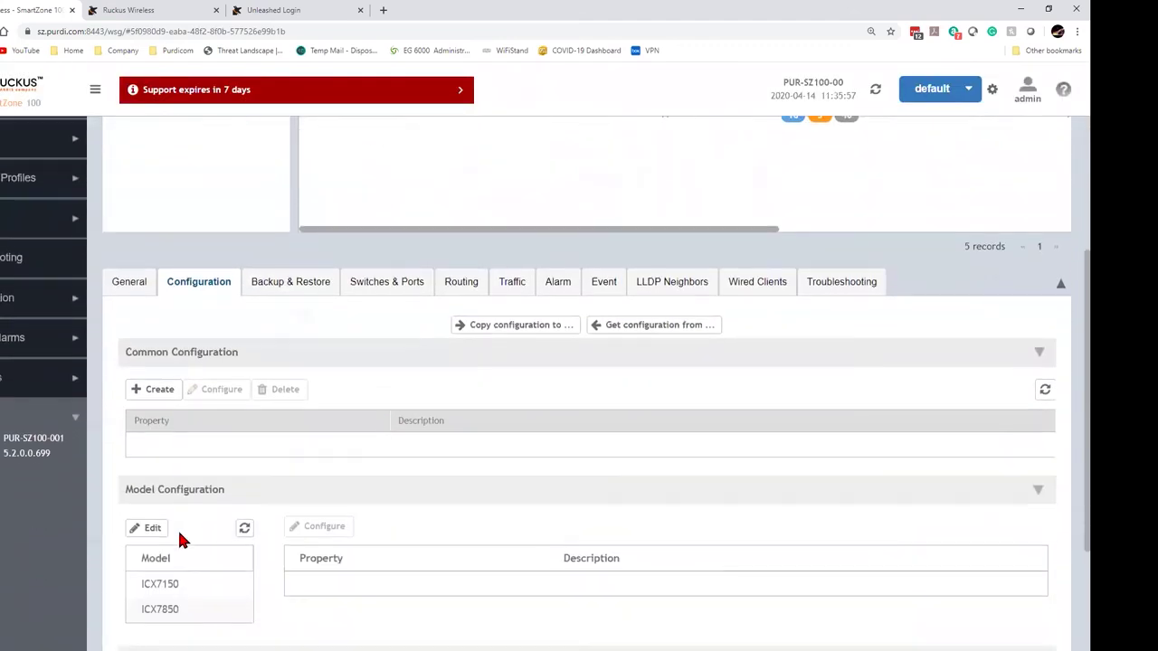
scroll(181, 540, down, 2)
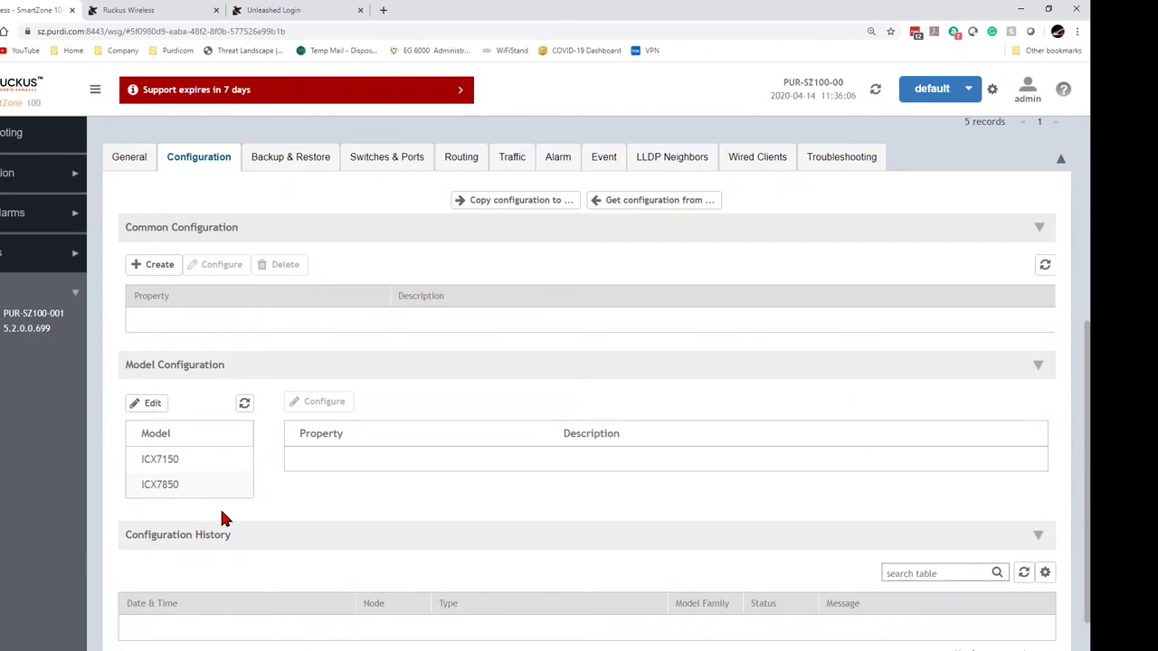
key(ctrl+minus)
key(ctrl+minus)
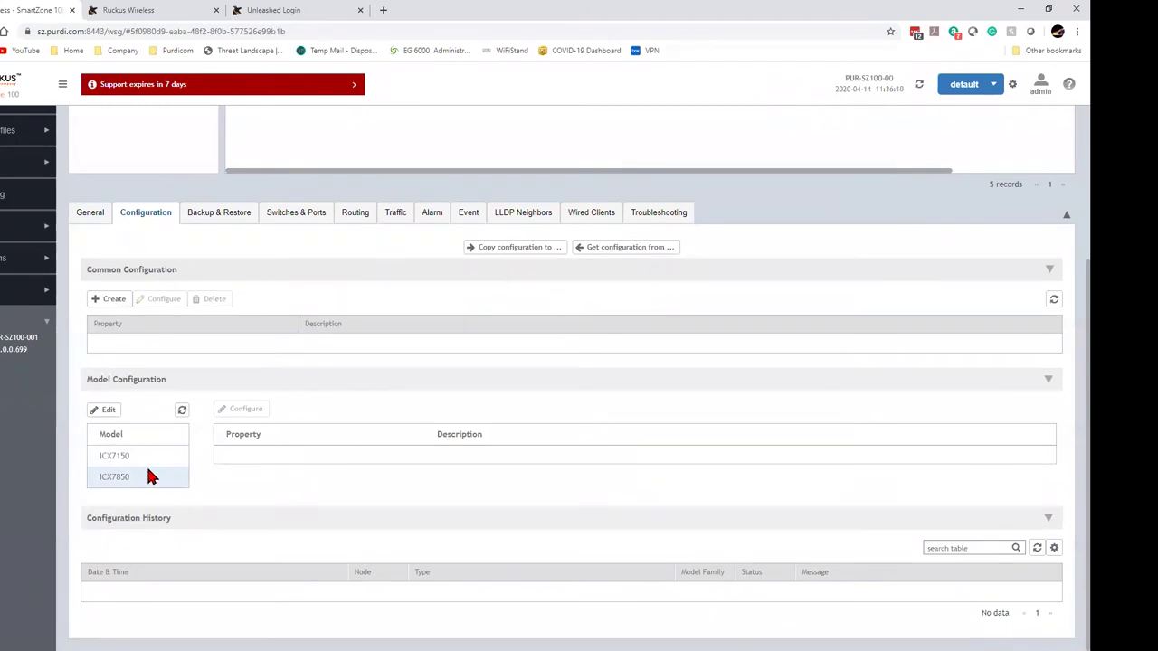
click(125, 455)
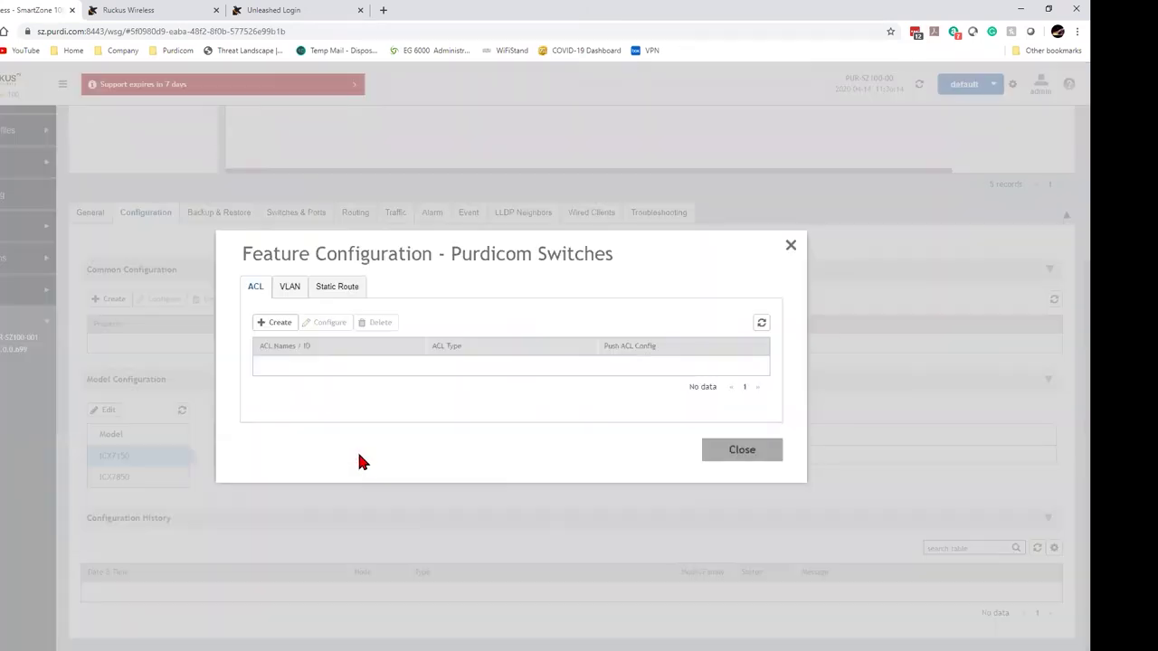
click(296, 287)
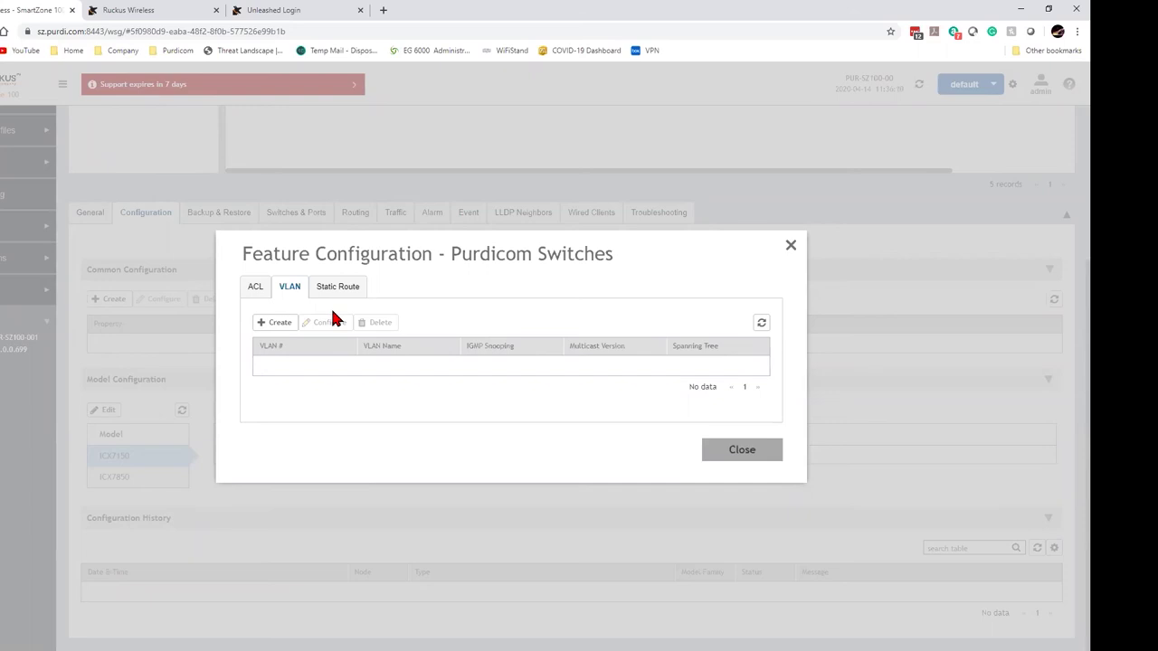
click(731, 457)
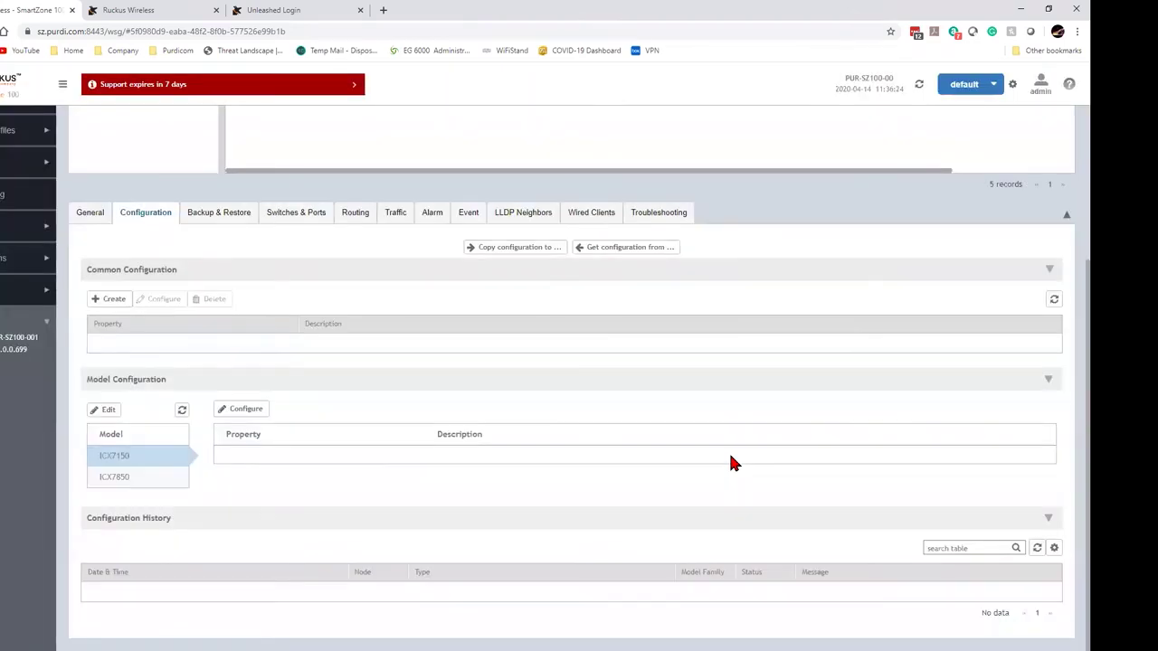